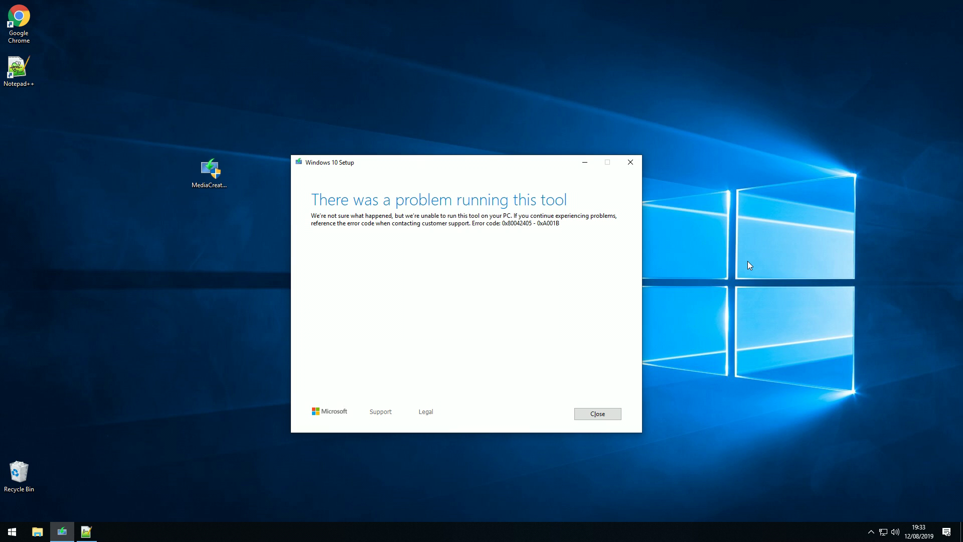
# Step: Move the error window aside and relaunch the Media Creation Tool as administrator
pyautogui.moveTo(415, 166)
pyautogui.mouseDown()
pyautogui.moveTo(499, 157)
pyautogui.moveTo(436, 163)
pyautogui.mouseUp()
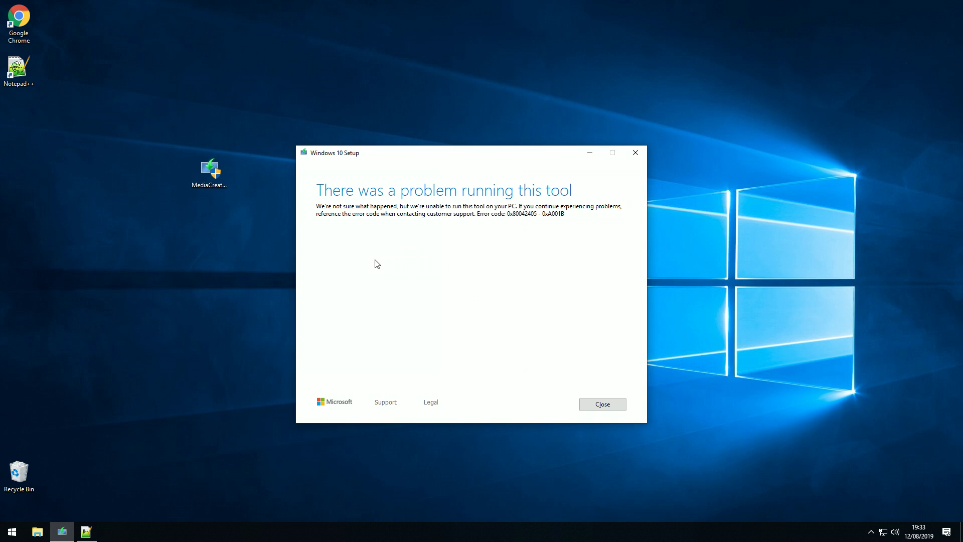
pyautogui.click(203, 166)
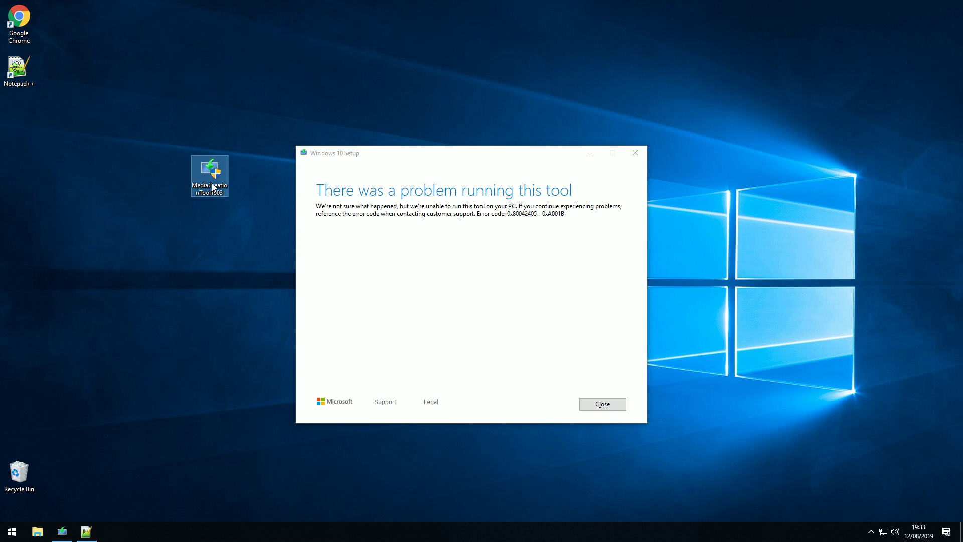
pyautogui.rightClick(210, 177)
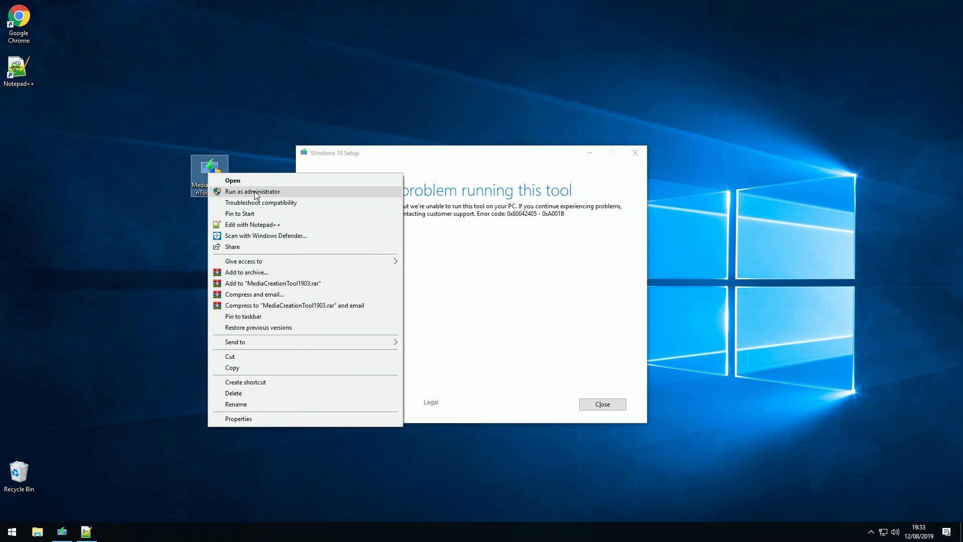
pyautogui.click(496, 222)
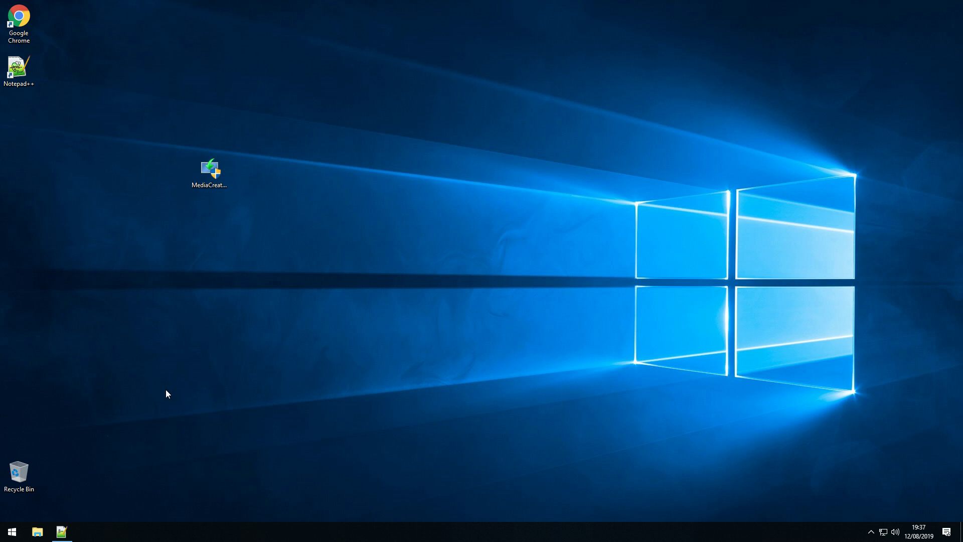
# Step: Delete all five items in C:\Windows\SoftwareDistribution, granting administrator permission
pyautogui.click(37, 532)
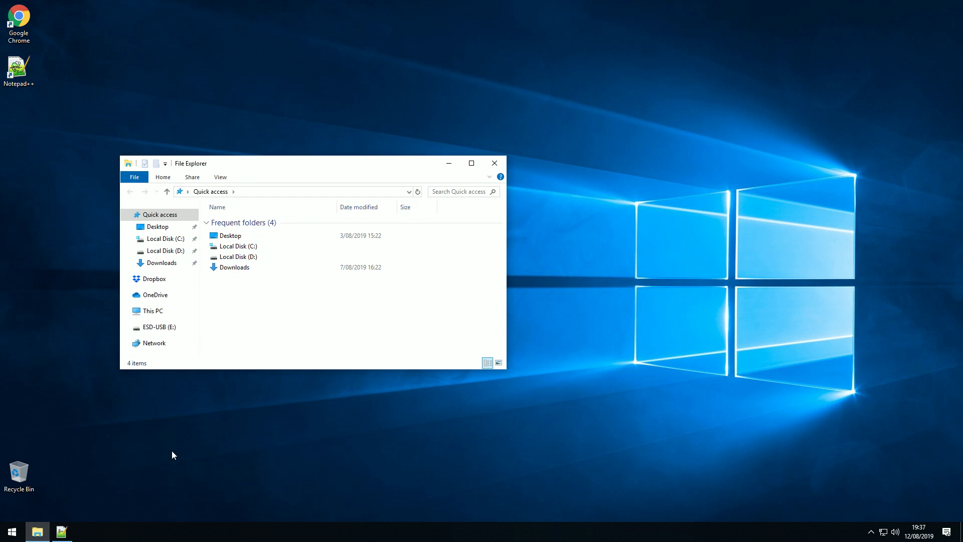
pyautogui.click(292, 190)
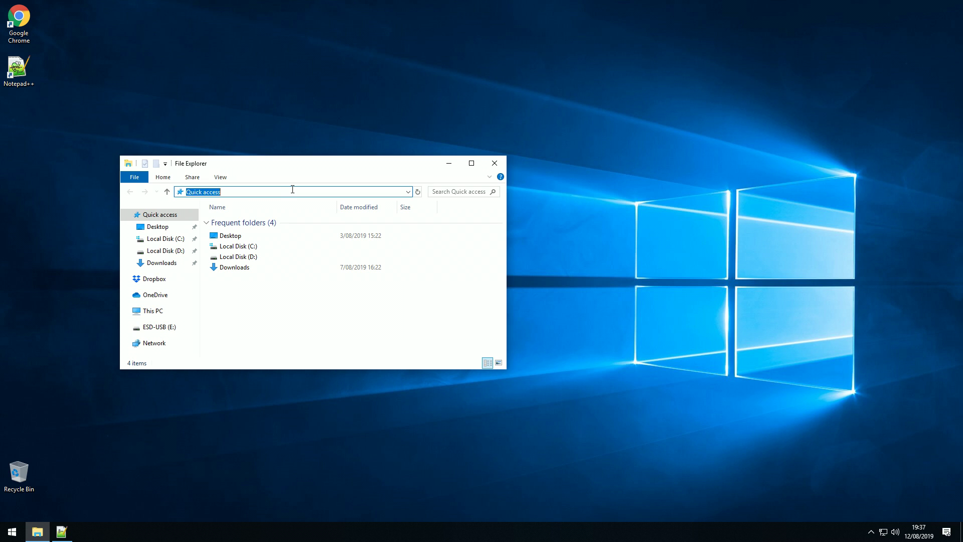
pyautogui.write('C:\\Windows\\SoftwareDistribution')
pyautogui.press('Return')
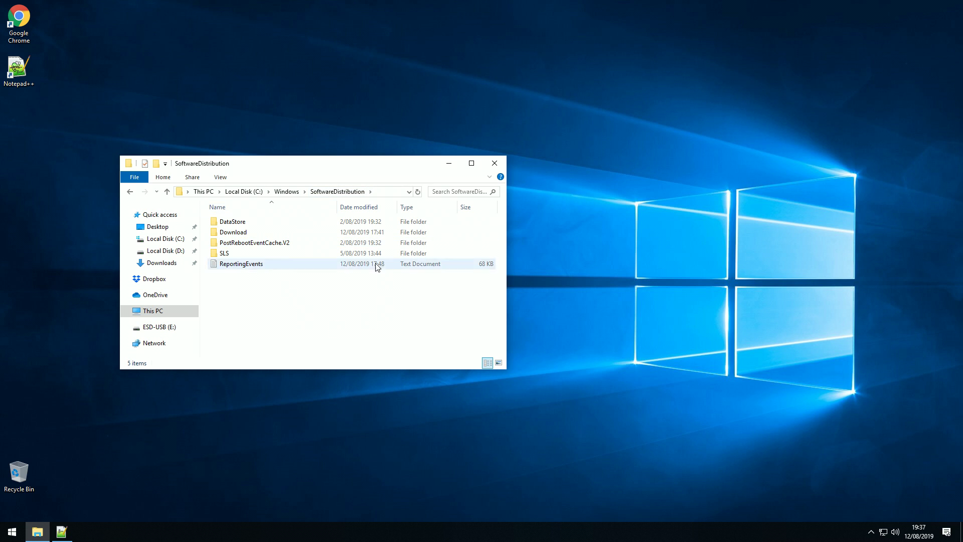
pyautogui.moveTo(254, 306)
pyautogui.mouseDown()
pyautogui.moveTo(320, 221)
pyautogui.moveTo(325, 260)
pyautogui.mouseUp()
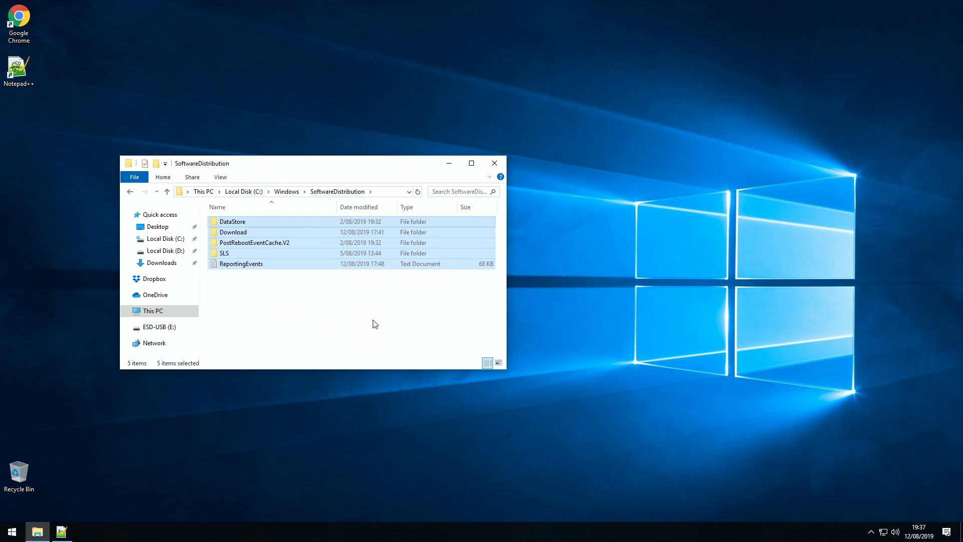
pyautogui.press('Delete')
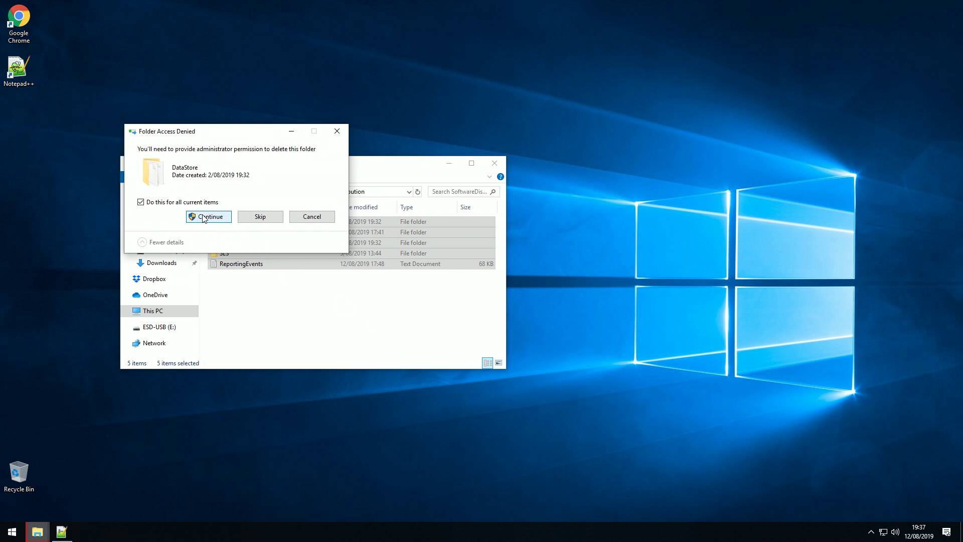
pyautogui.click(203, 219)
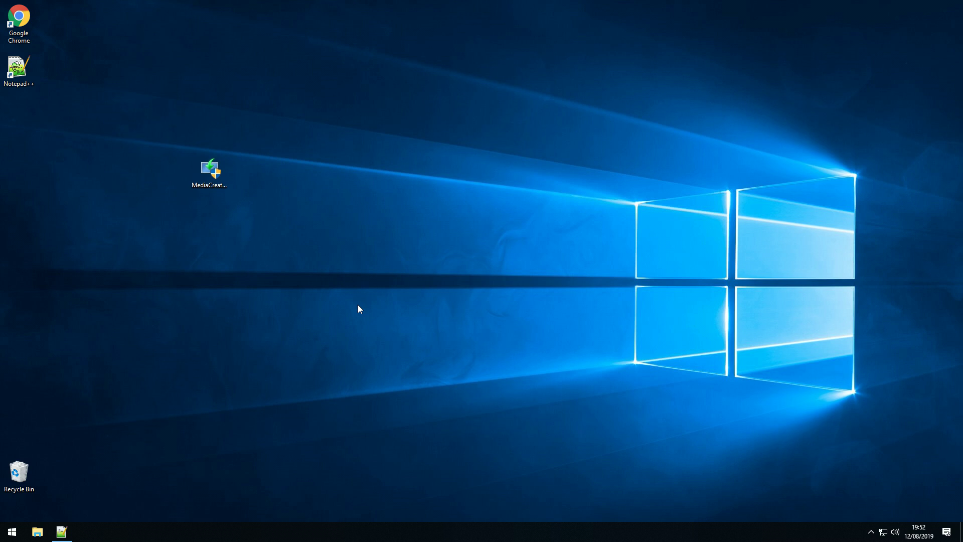
# Step: Launch the Services console and change Windows Update's startup type to Automatic
pyautogui.press('super')
pyautogui.write('services')
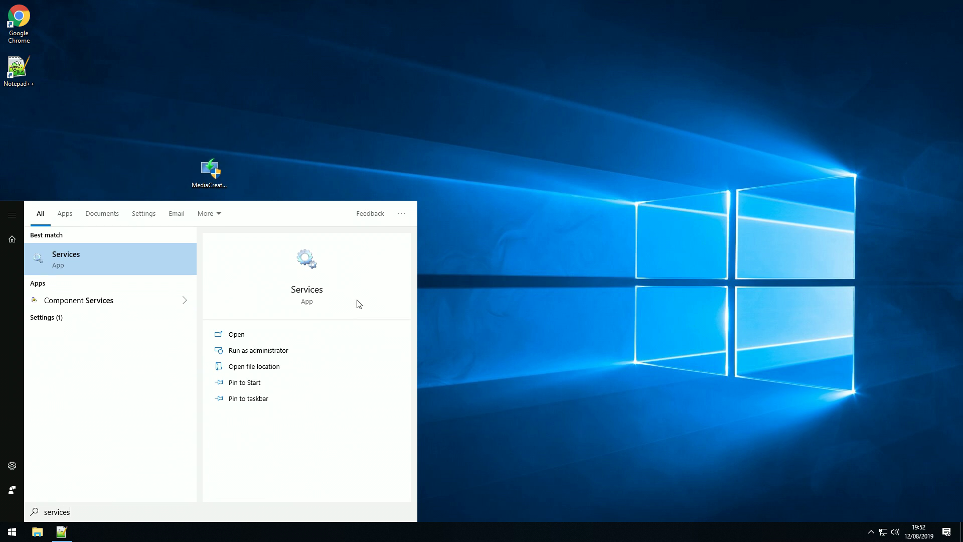
pyautogui.press('Return')
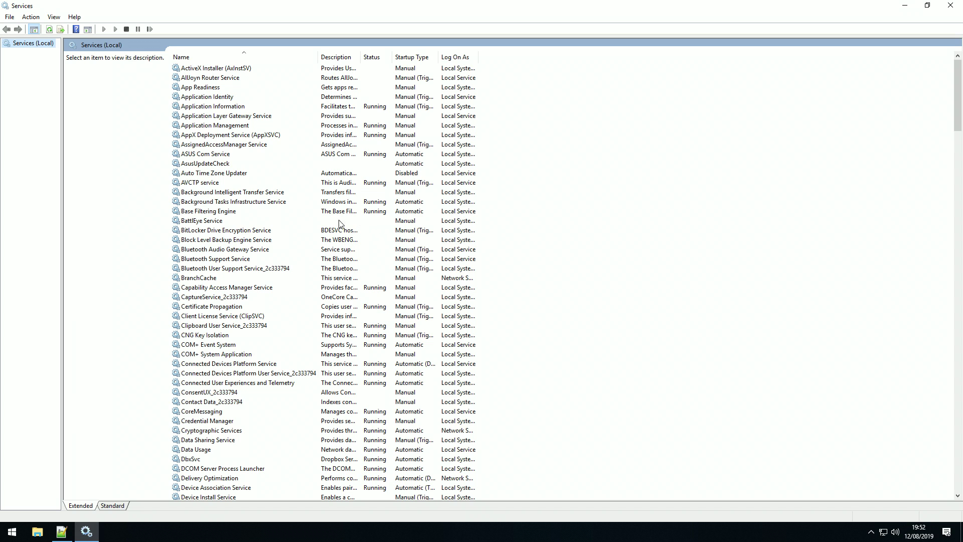
pyautogui.click(289, 289)
pyautogui.write('w')
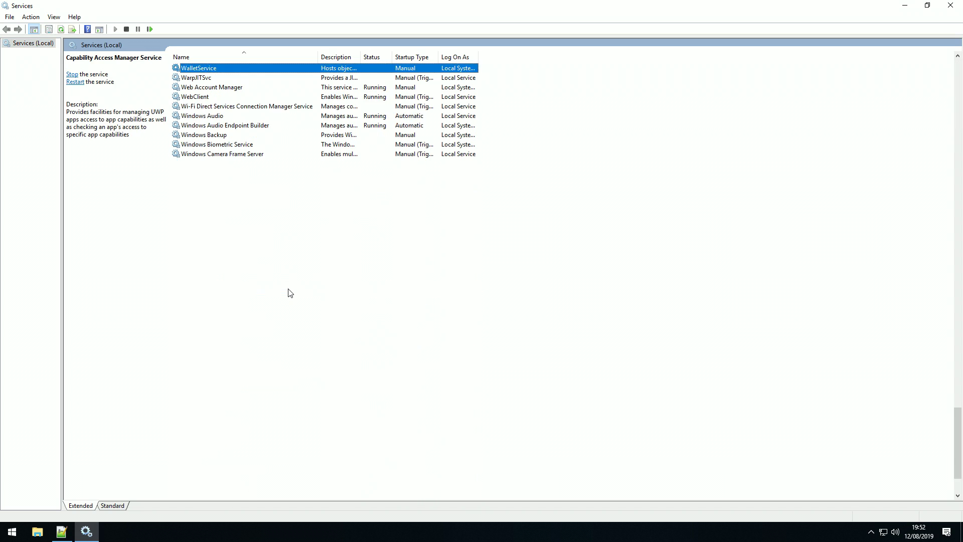
pyautogui.write('indows a')
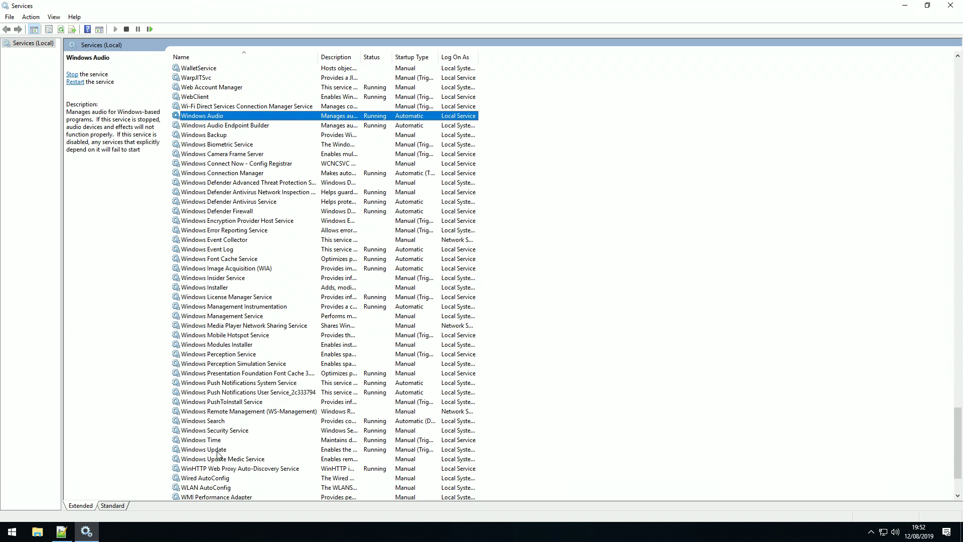
pyautogui.click(218, 450)
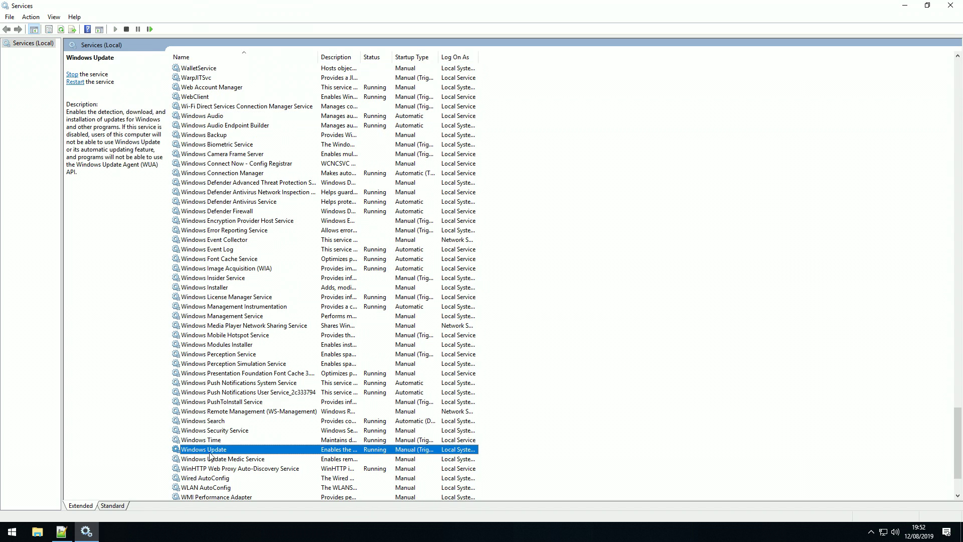
pyautogui.doubleClick(269, 451)
pyautogui.click(445, 254)
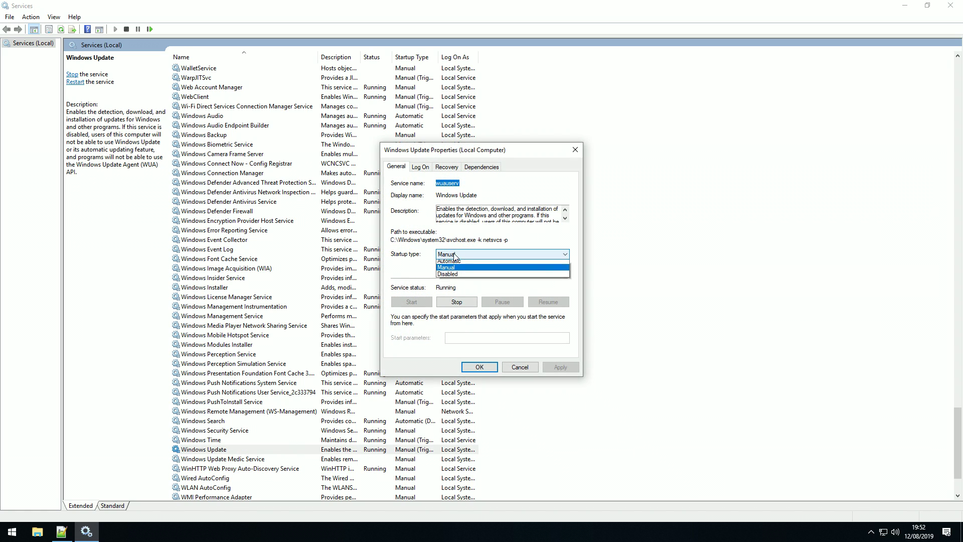
pyautogui.click(459, 271)
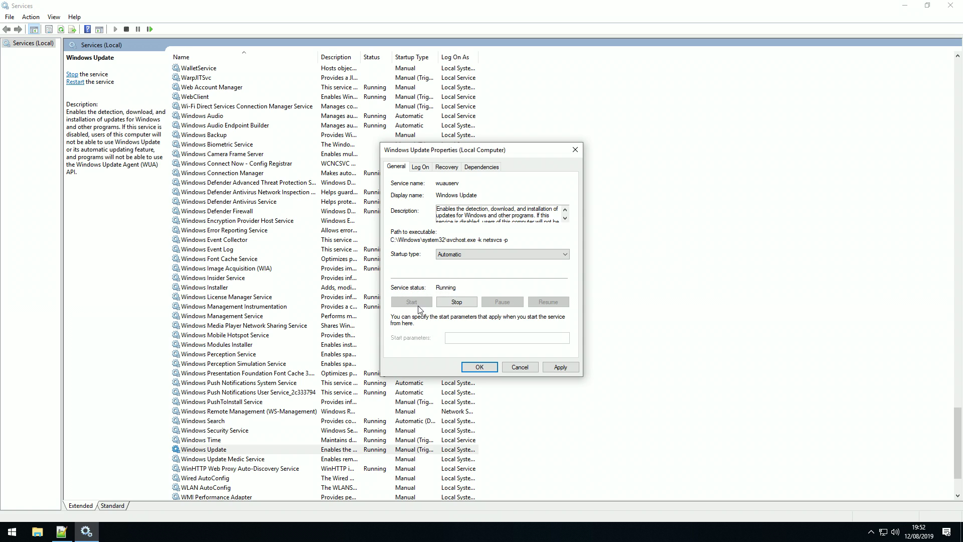
pyautogui.click(555, 368)
pyautogui.click(480, 368)
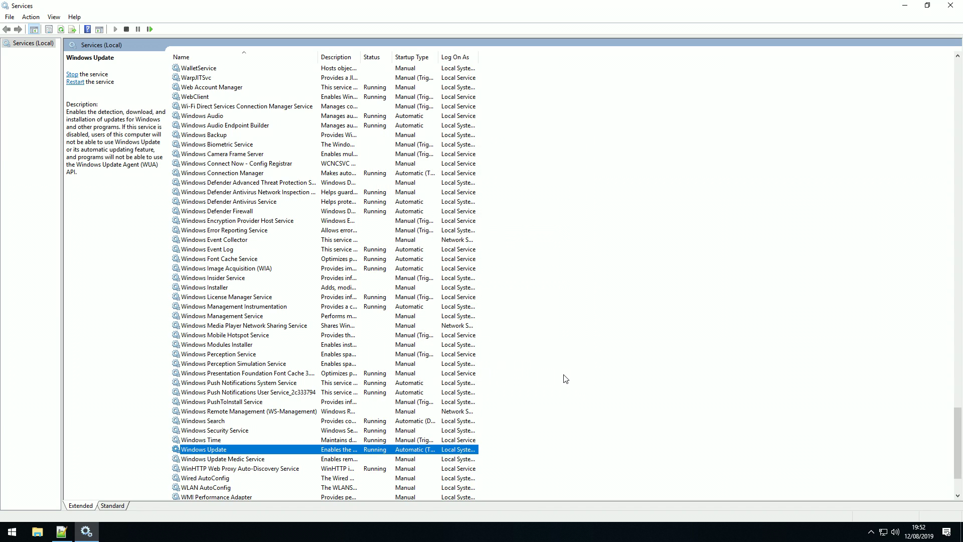
pyautogui.press('b')
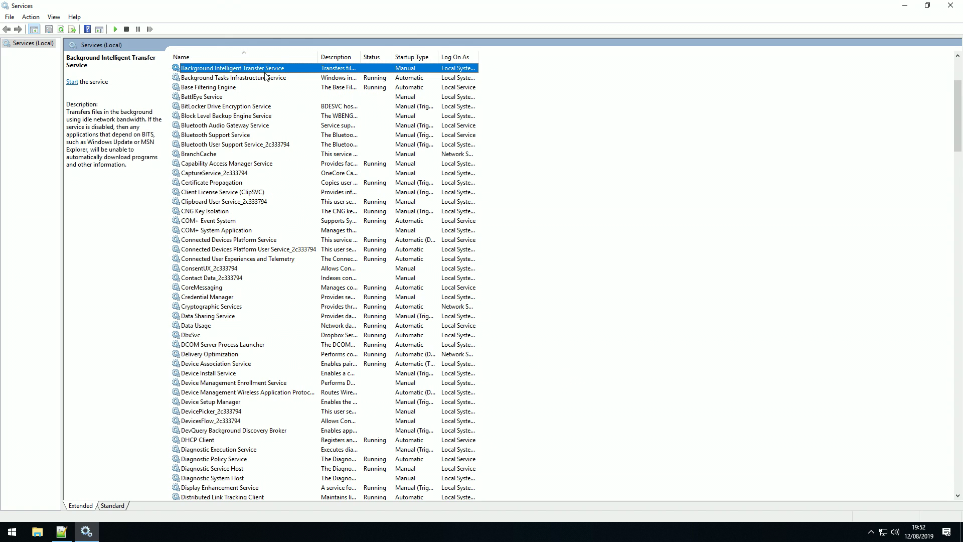
pyautogui.scroll(2, 249, 104)
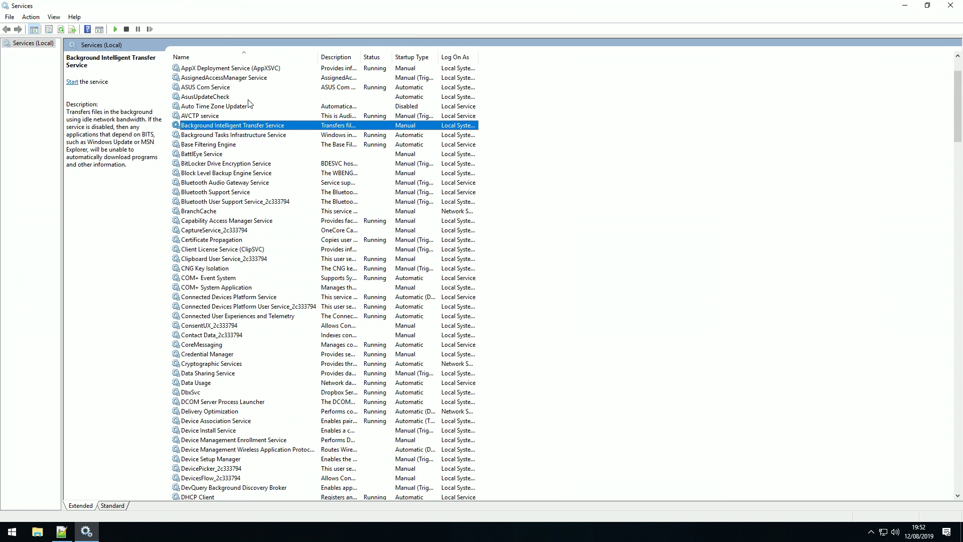
# Step: Set Background Intelligent Transfer Service to Automatic startup and start it now
pyautogui.doubleClick(296, 127)
pyautogui.click(467, 257)
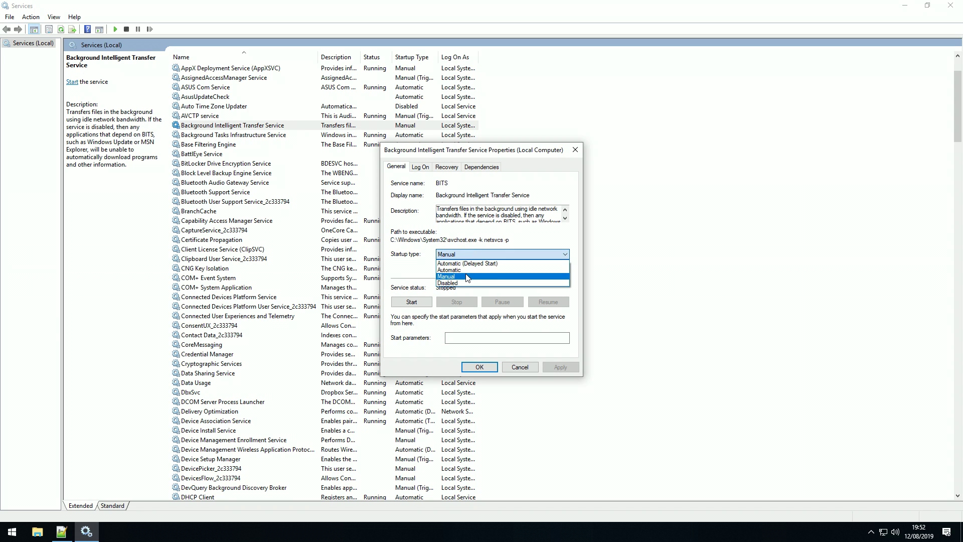
pyautogui.click(461, 275)
pyautogui.click(411, 301)
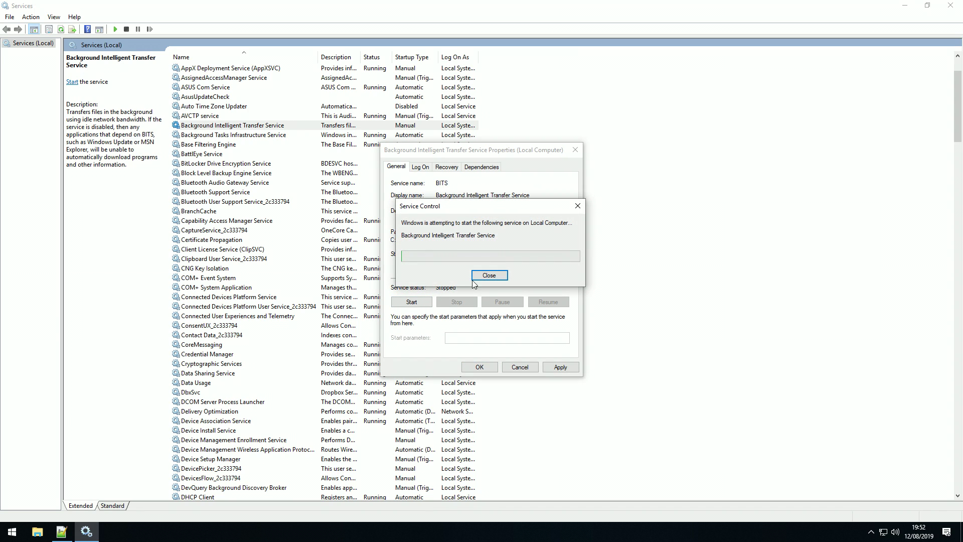
pyautogui.click(561, 367)
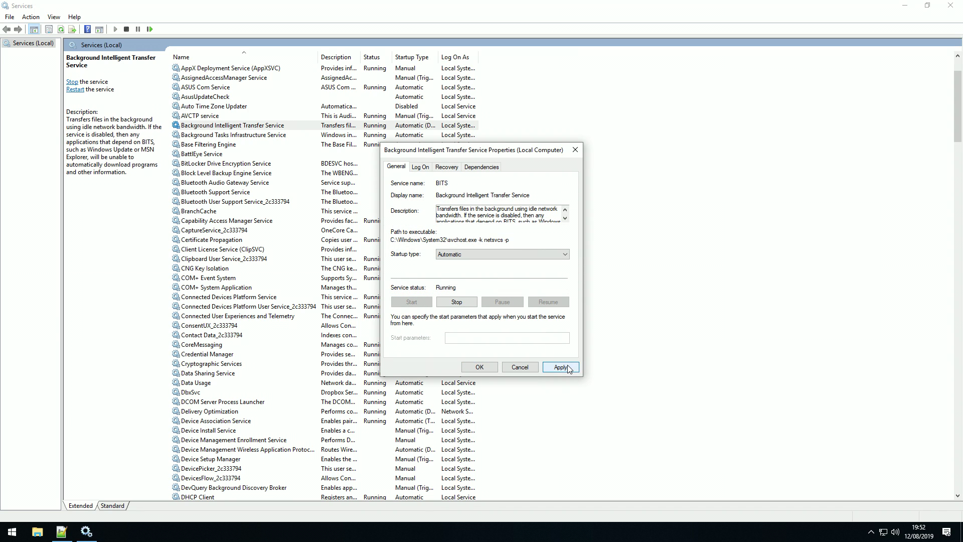
pyautogui.click(489, 368)
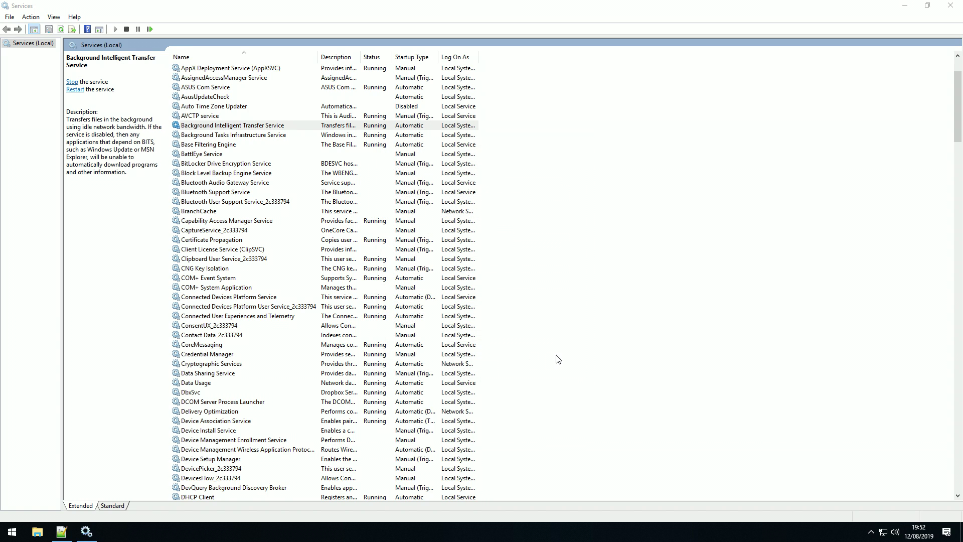
pyautogui.write('ser')
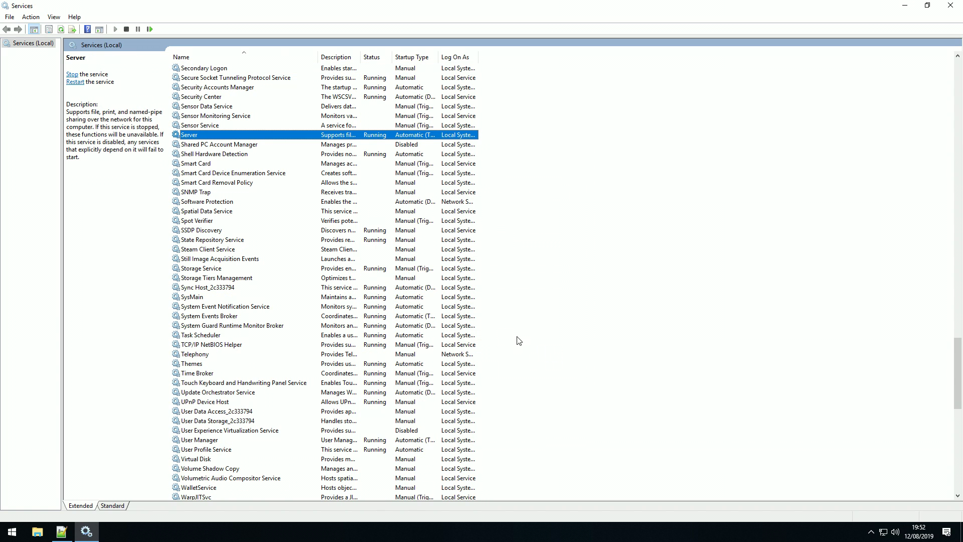
# Step: Review the Server service, then confirm Workstation's startup type is already Automatic
pyautogui.doubleClick(228, 135)
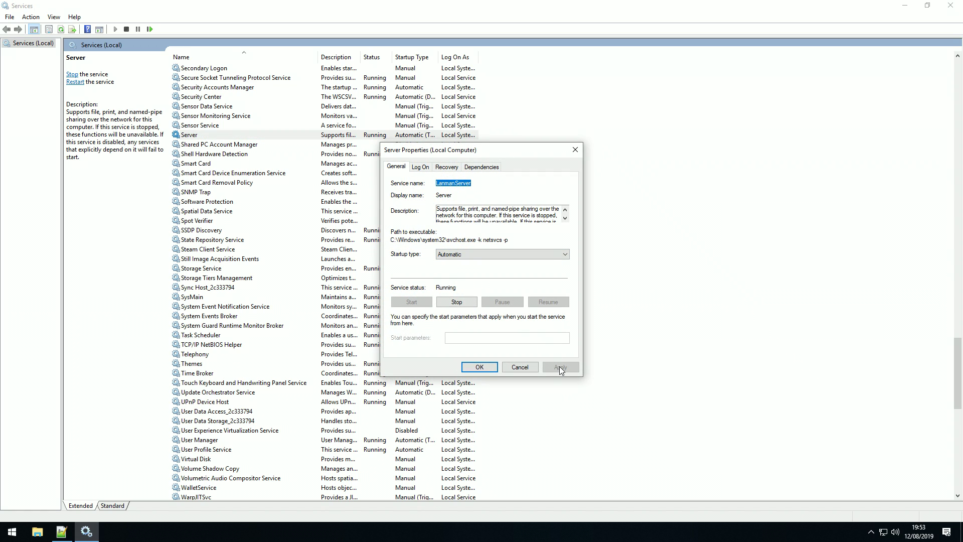
pyautogui.click(475, 368)
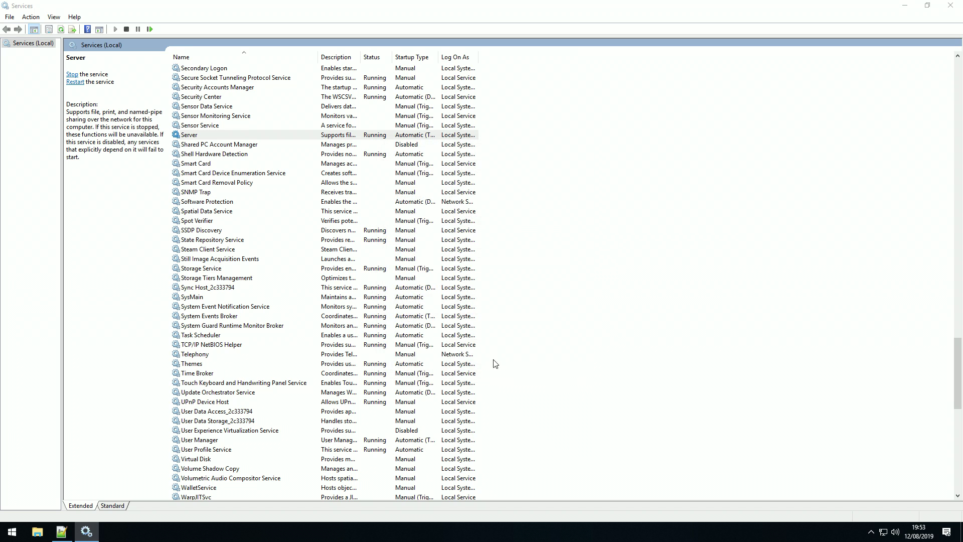
pyautogui.click(426, 355)
pyautogui.press('w')
pyautogui.press('o')
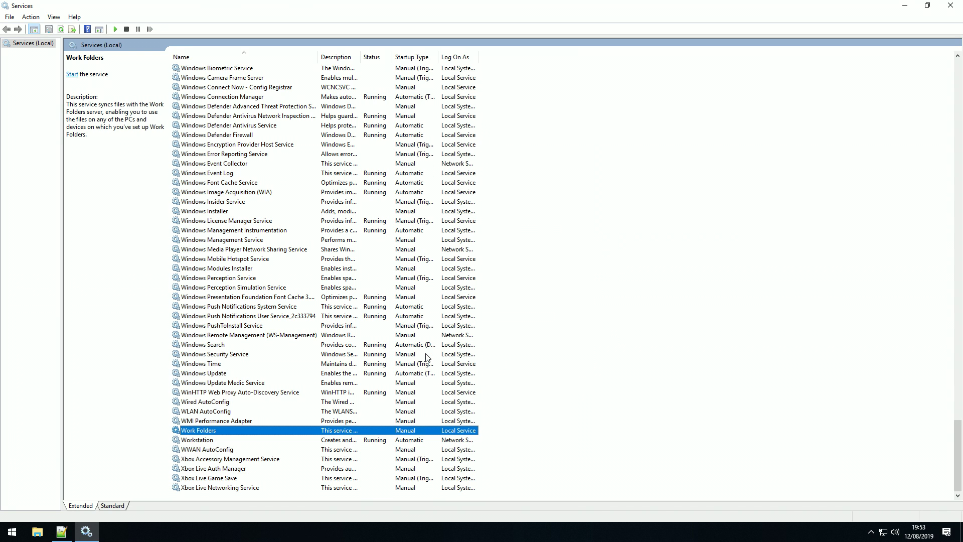
pyautogui.press('Down')
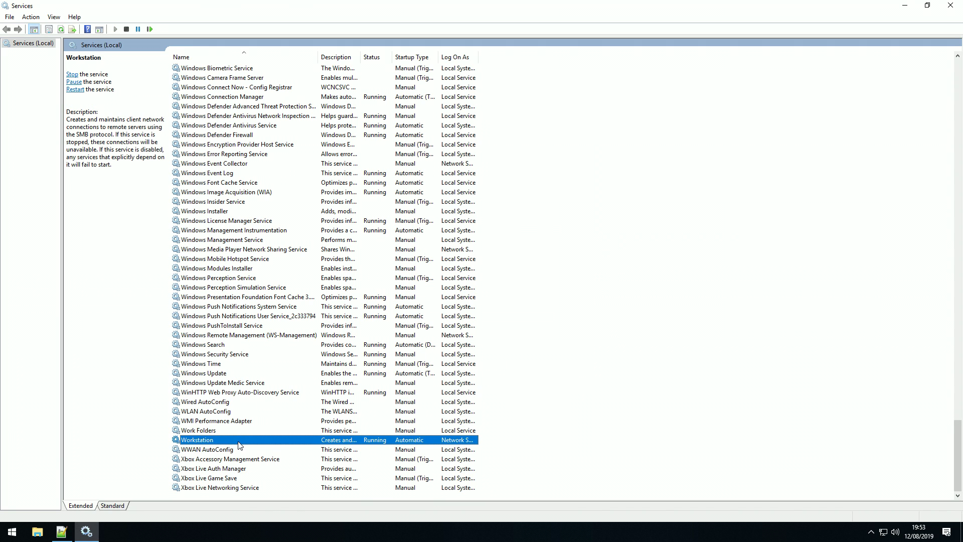
pyautogui.doubleClick(244, 443)
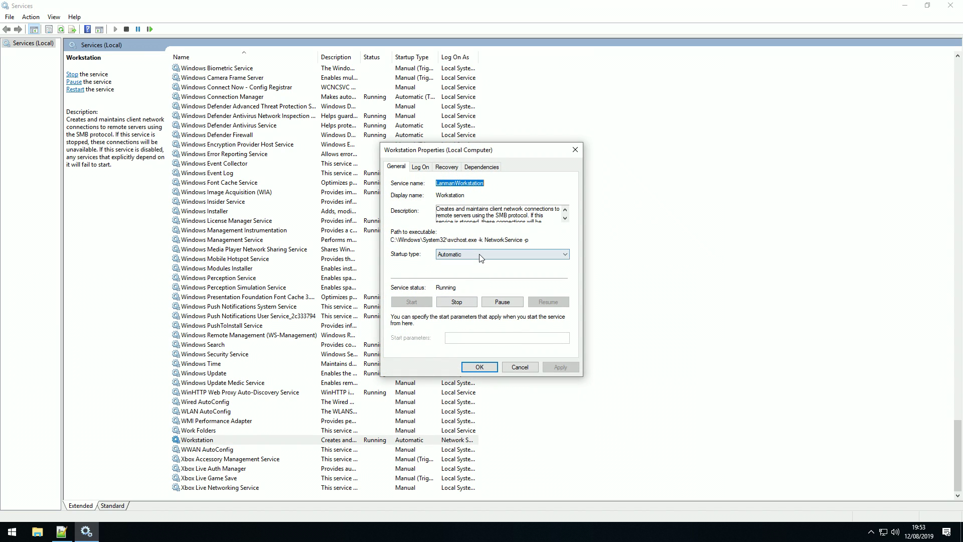
pyautogui.click(482, 369)
pyautogui.click(343, 359)
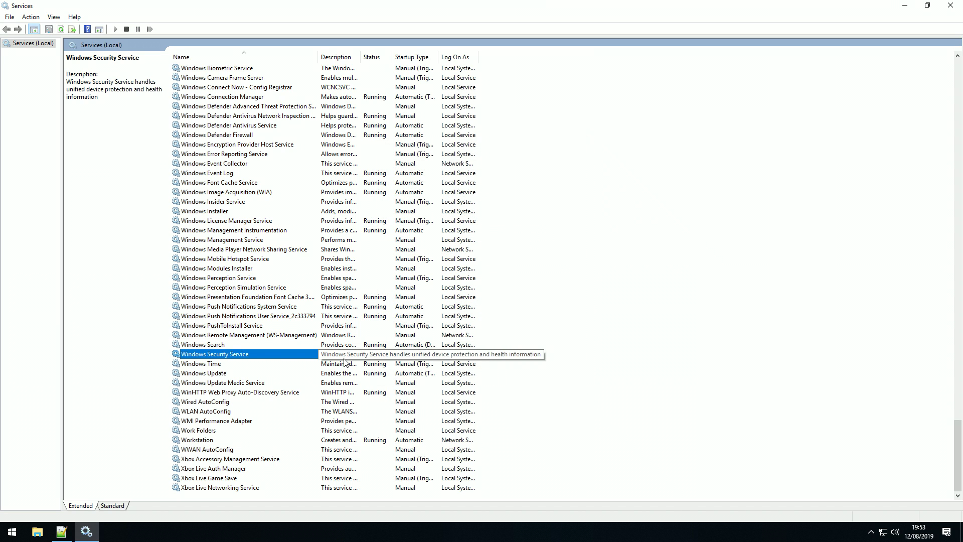
pyautogui.write('tc')
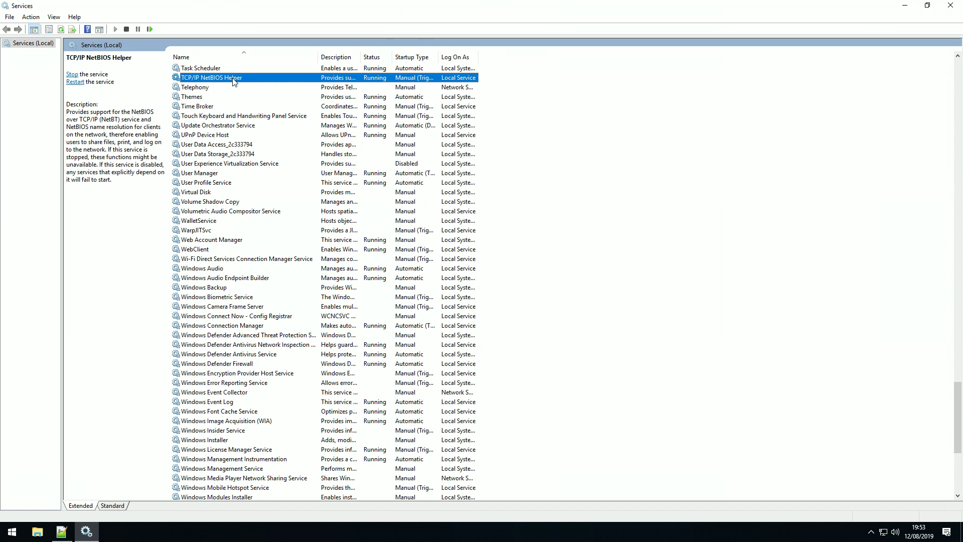
# Step: Change TCP/IP NetBIOS Helper's startup type from Manual to Automatic
pyautogui.doubleClick(275, 80)
pyautogui.click(458, 257)
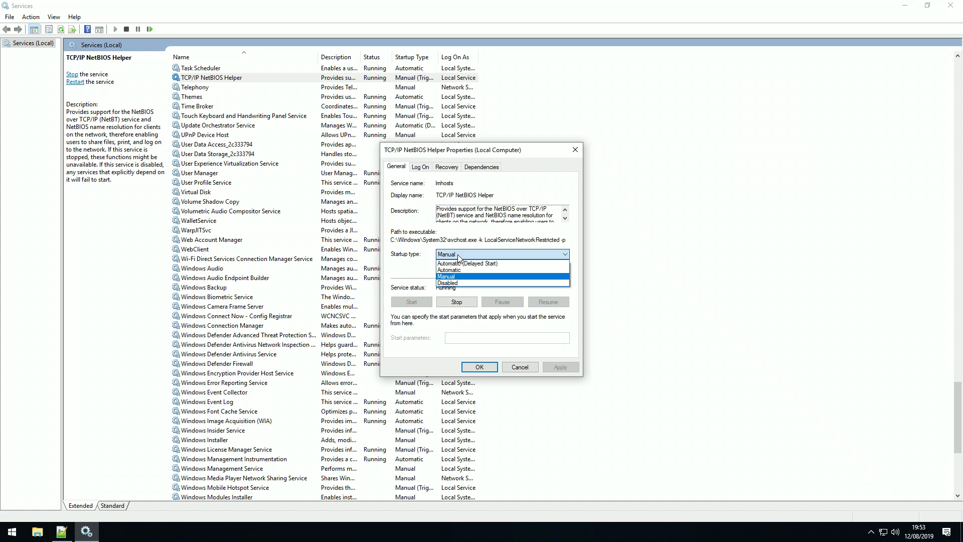
pyautogui.click(466, 271)
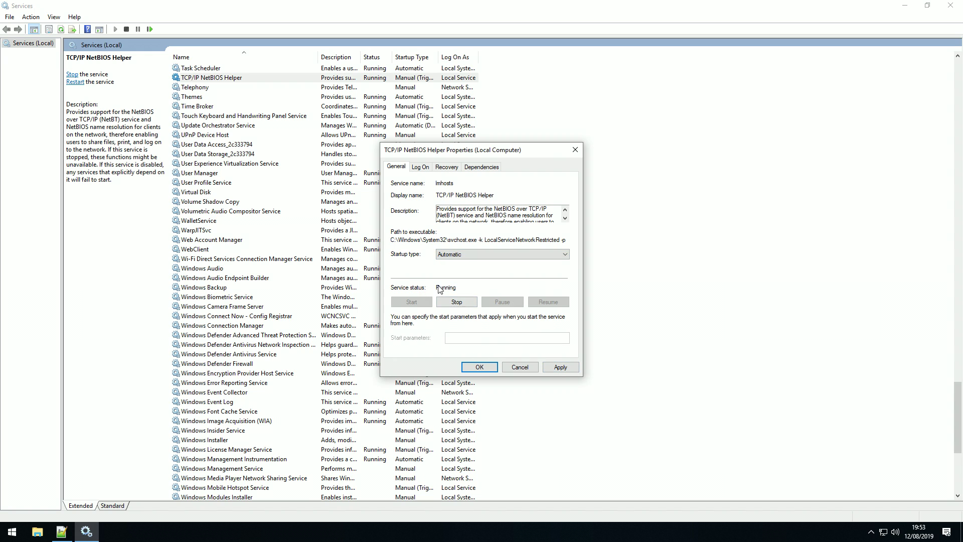
pyautogui.click(560, 367)
pyautogui.click(475, 369)
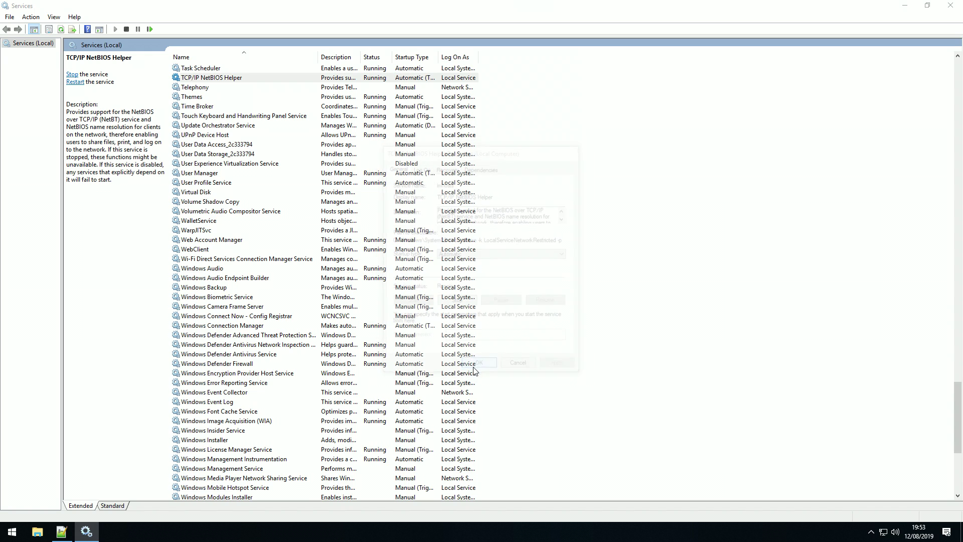
pyautogui.click(299, 335)
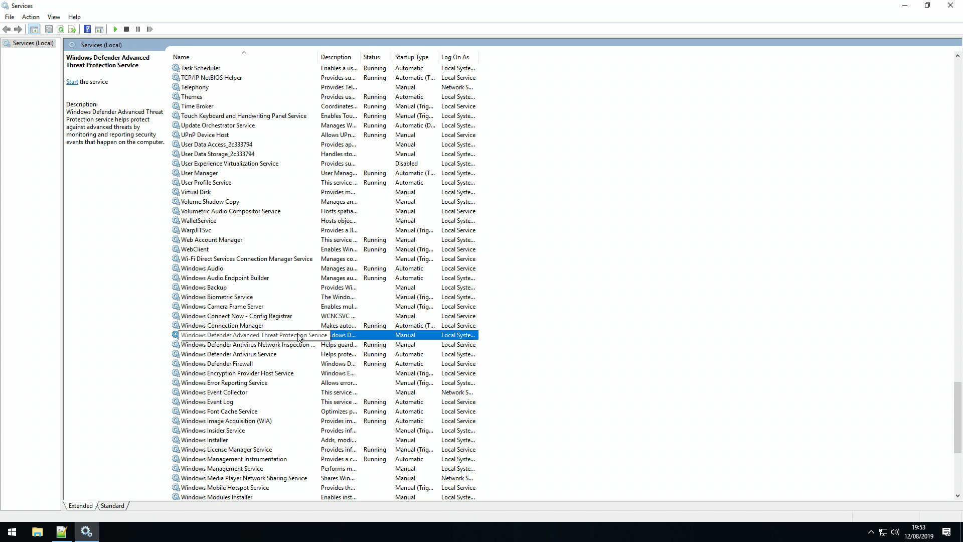
pyautogui.press('i')
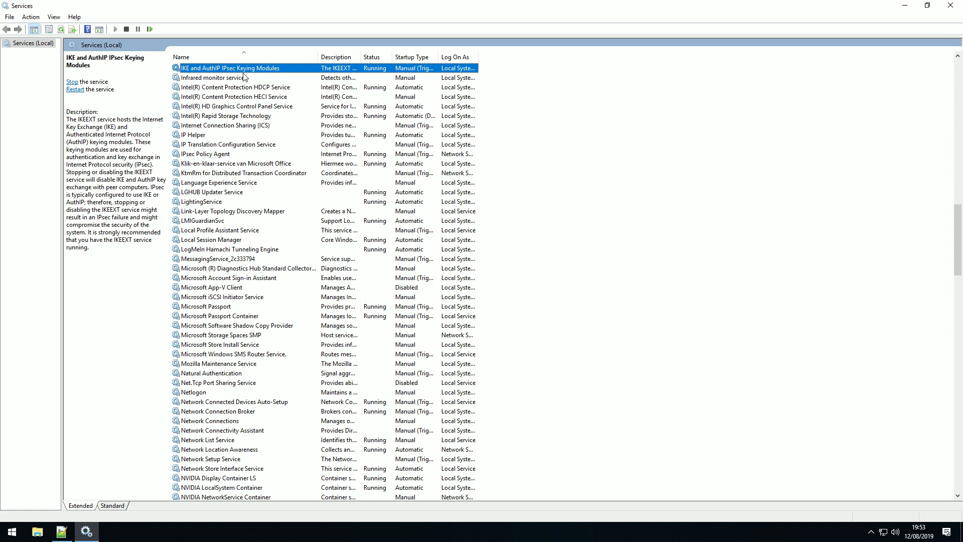
# Step: Set IKE and AuthIP IPsec Keying Modules to Automatic startup
pyautogui.doubleClick(295, 70)
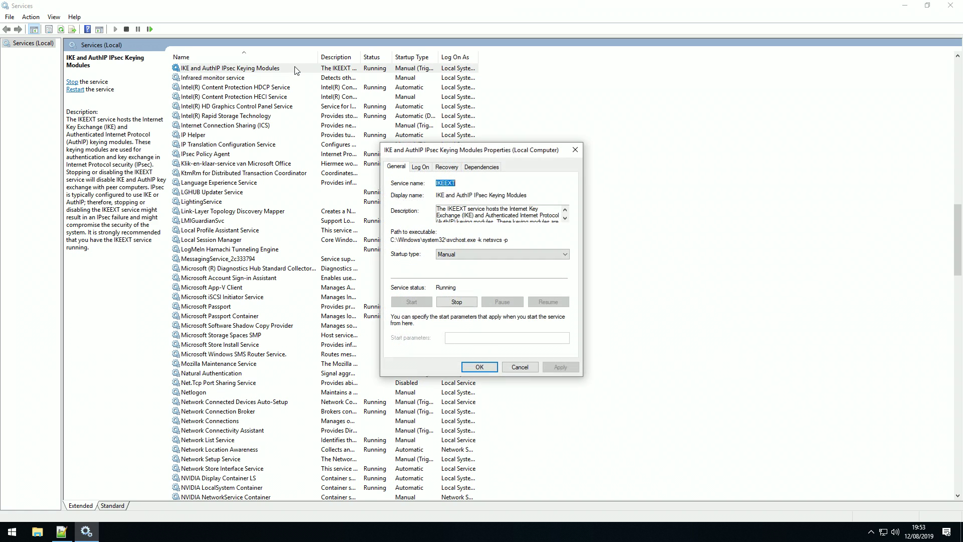
pyautogui.click(490, 255)
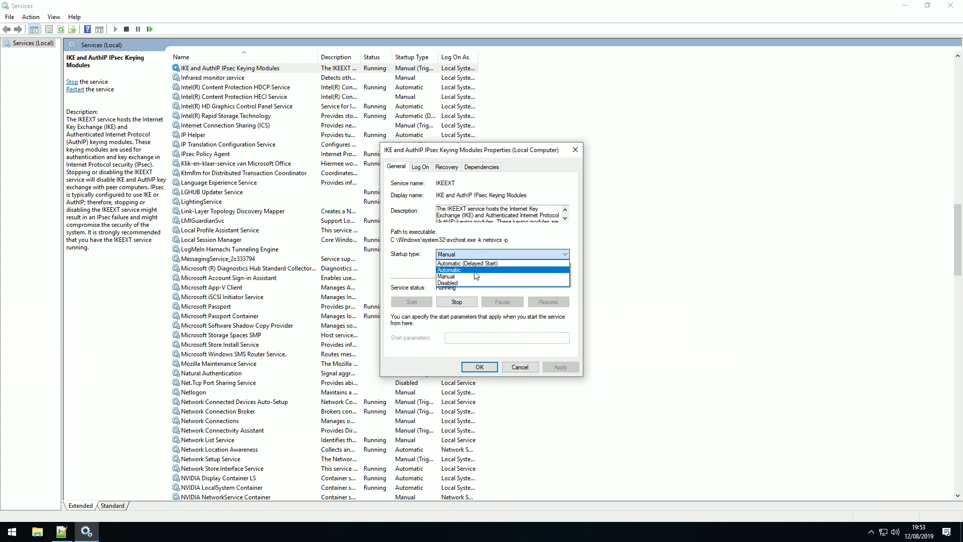
pyautogui.click(471, 268)
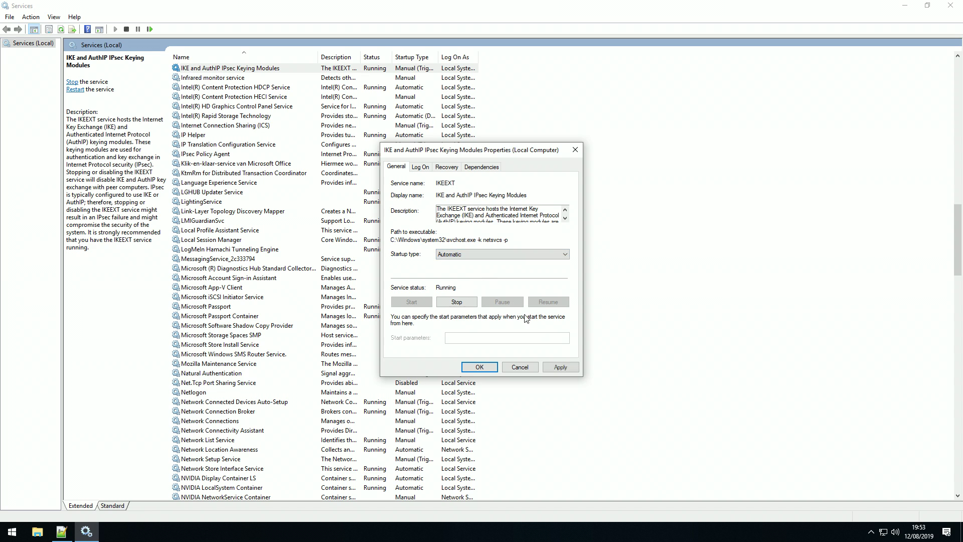
pyautogui.click(561, 366)
pyautogui.click(479, 367)
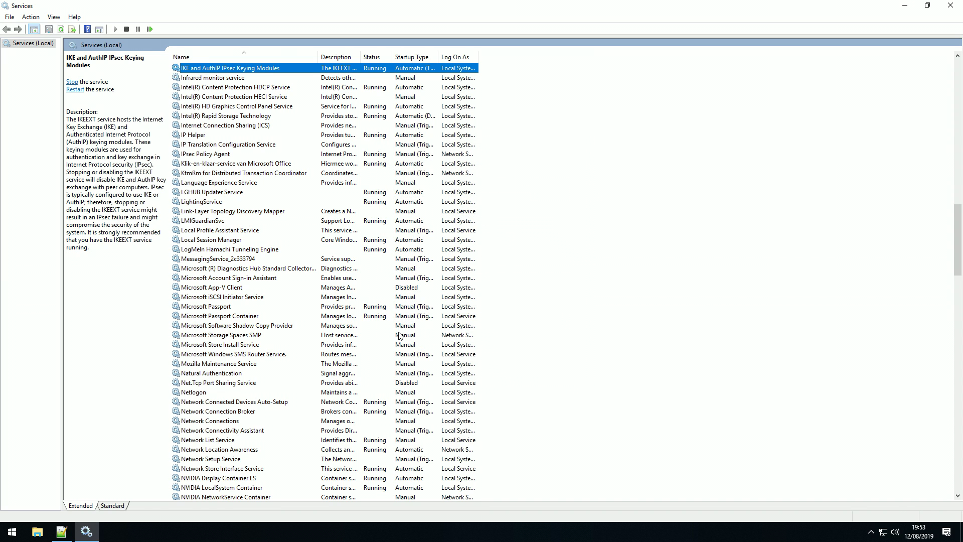
pyautogui.scroll(-8, 415, 299)
pyautogui.scroll(-10, 414, 299)
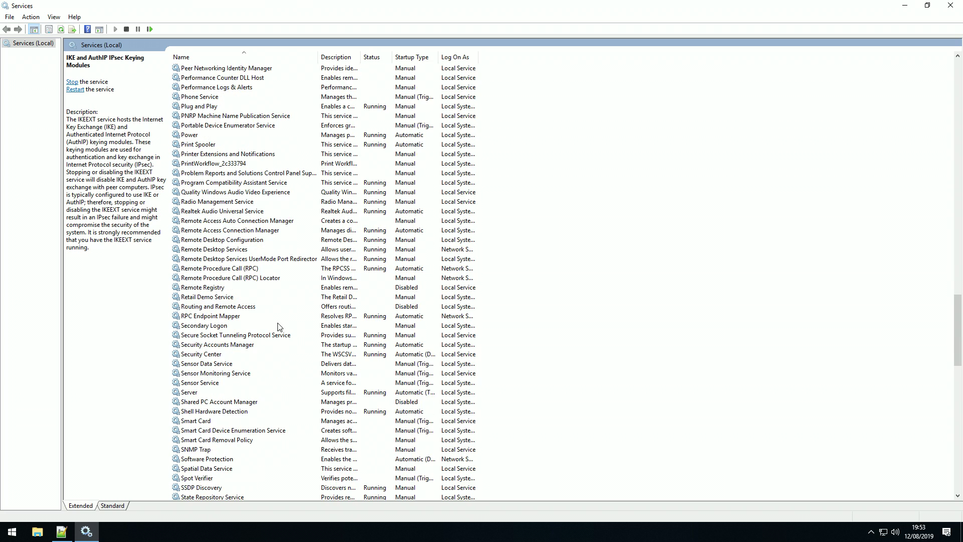
pyautogui.scroll(-10, 278, 327)
pyautogui.scroll(-15, 277, 327)
# Step: Set Windows Time to Automatic startup and close Services
pyautogui.click(217, 402)
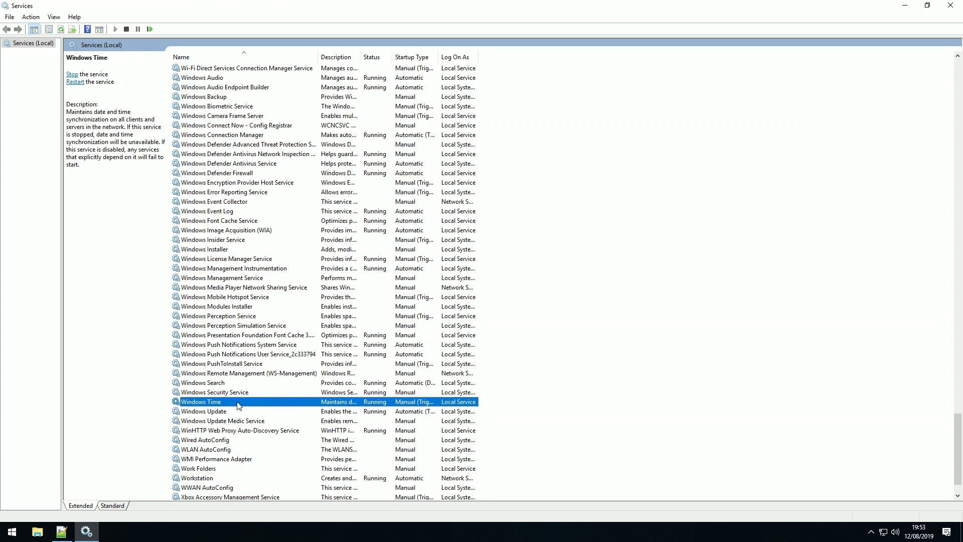
pyautogui.doubleClick(237, 406)
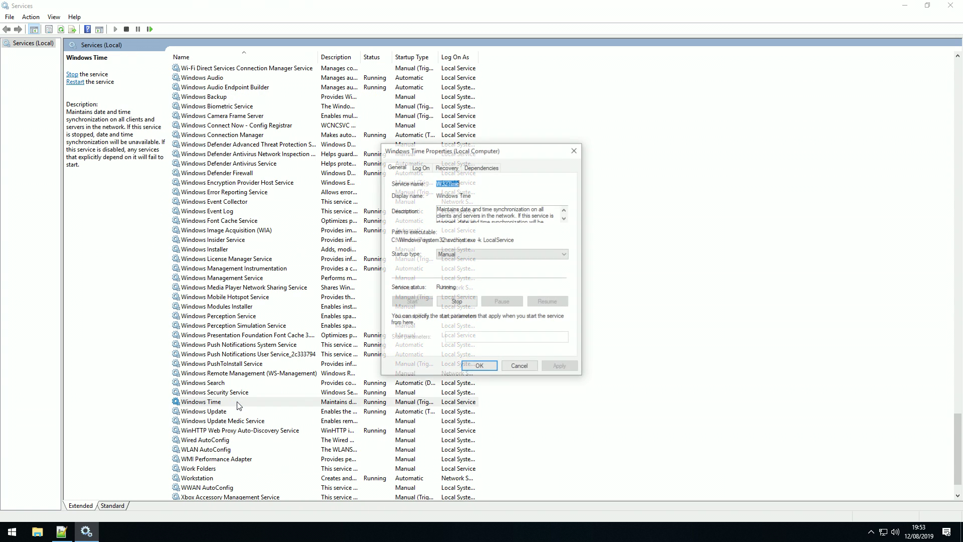
pyautogui.click(452, 256)
pyautogui.click(450, 270)
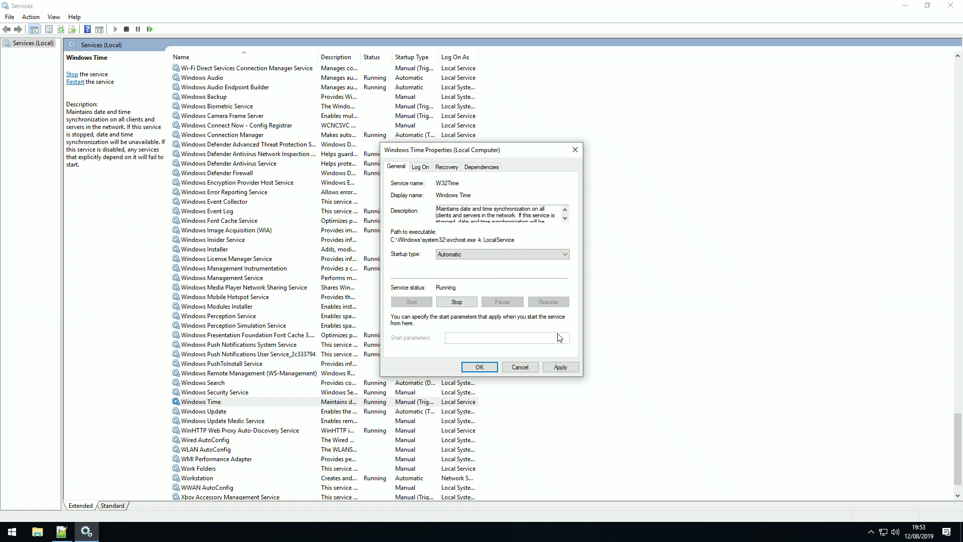
pyautogui.click(561, 368)
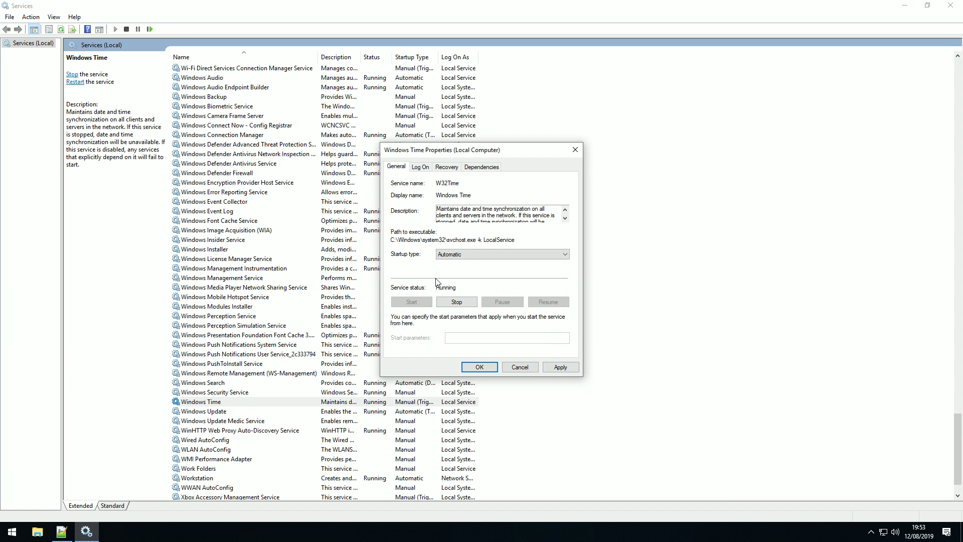
pyautogui.click(478, 369)
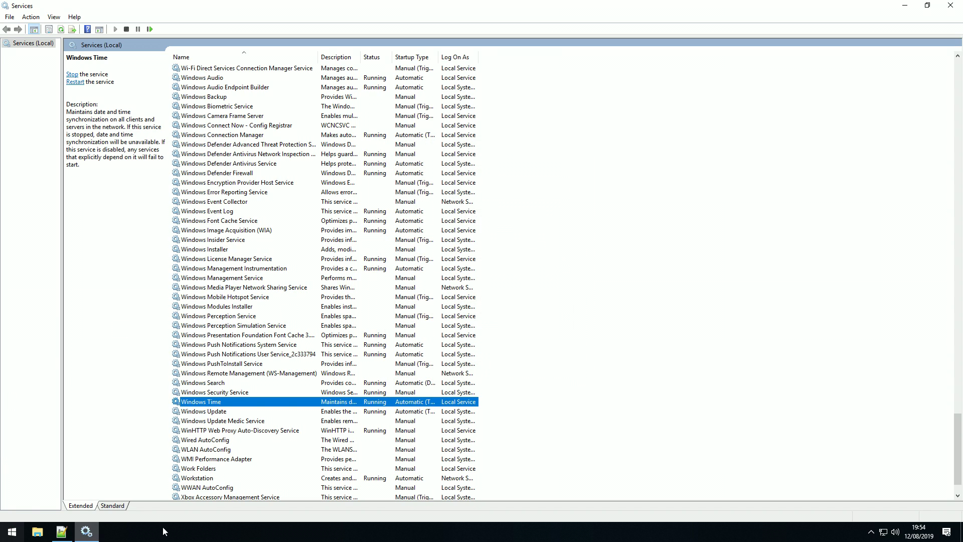
pyautogui.click(950, 5)
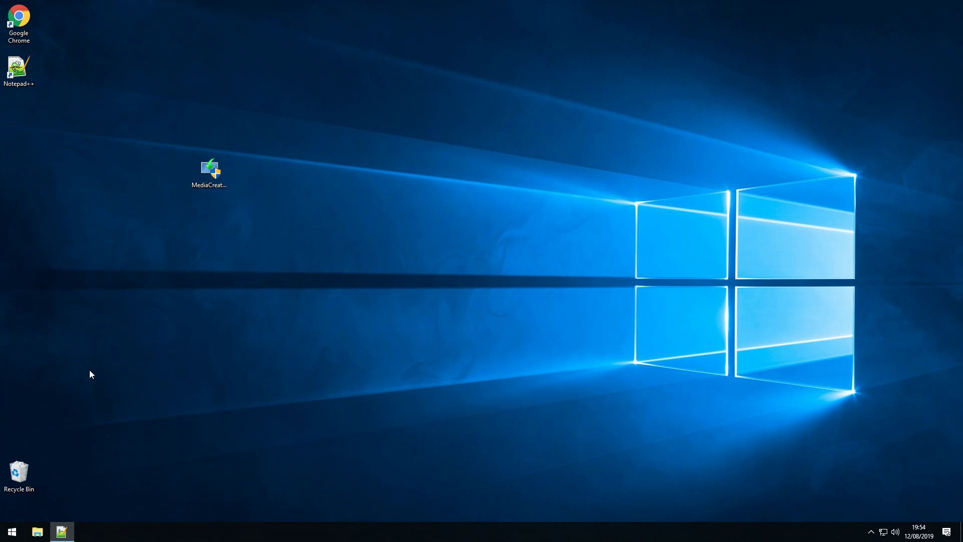
# Step: Restart the computer from the Start menu power options, then open File Explorer
pyautogui.click(12, 531)
pyautogui.click(13, 510)
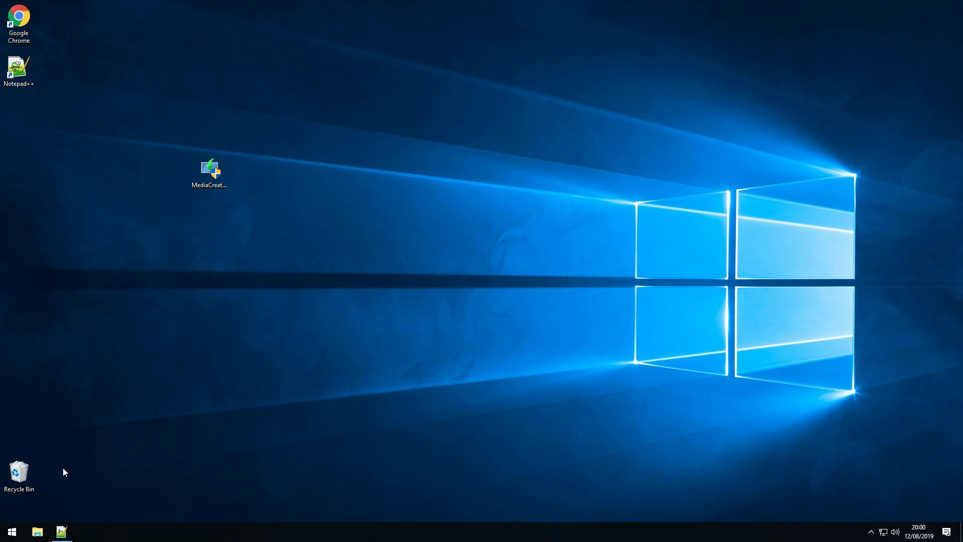
pyautogui.click(37, 531)
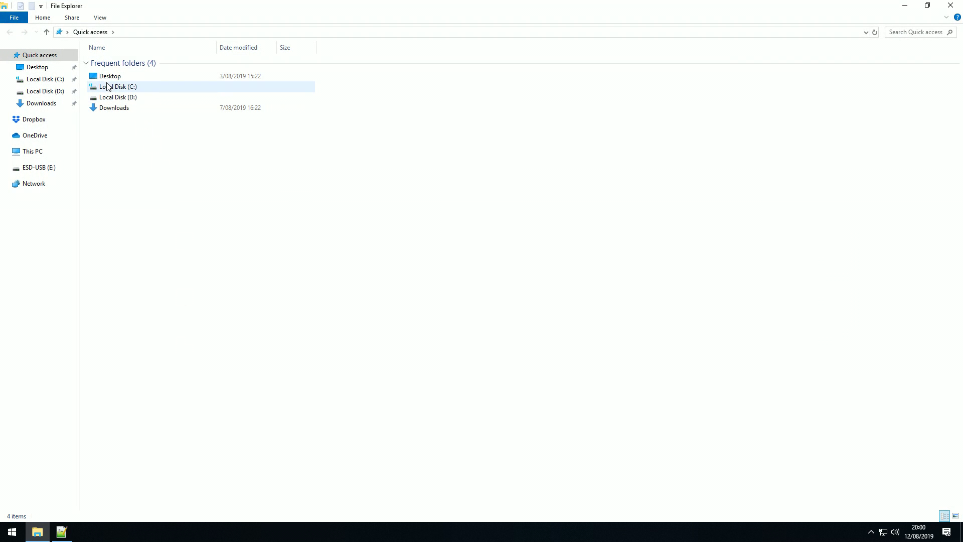
# Step: Show hidden items on Local Disk (C:) and delete $WINDOWS.~BT and $Windows.~WS
pyautogui.doubleClick(143, 88)
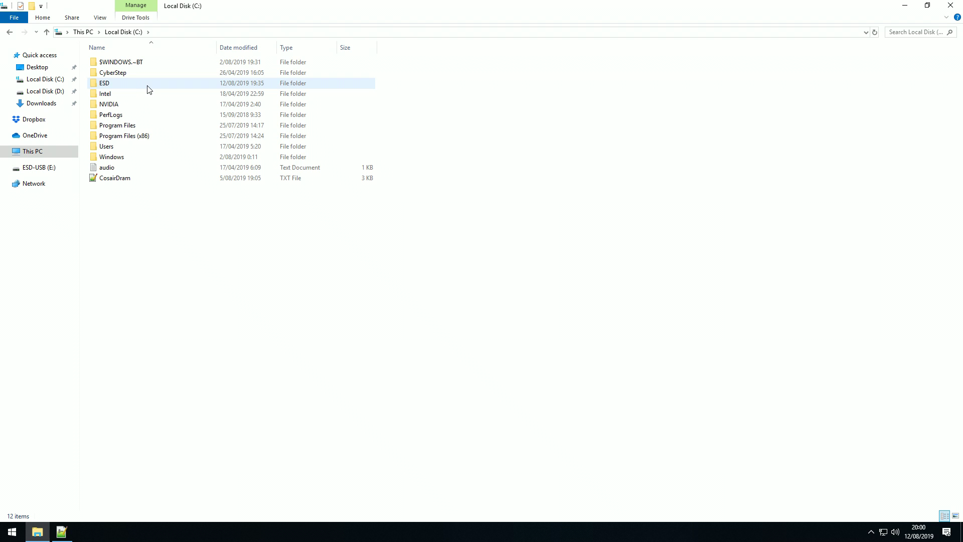
pyautogui.click(100, 17)
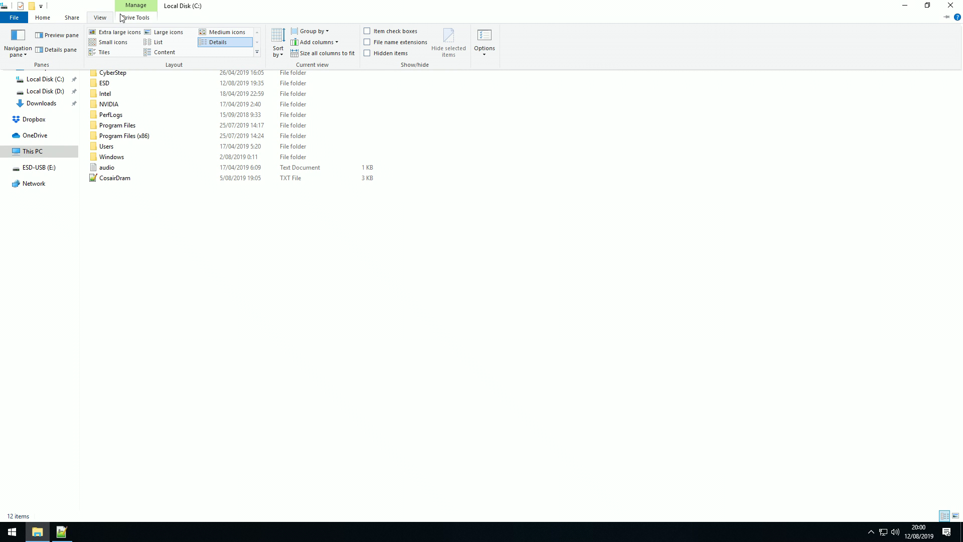
pyautogui.click(398, 54)
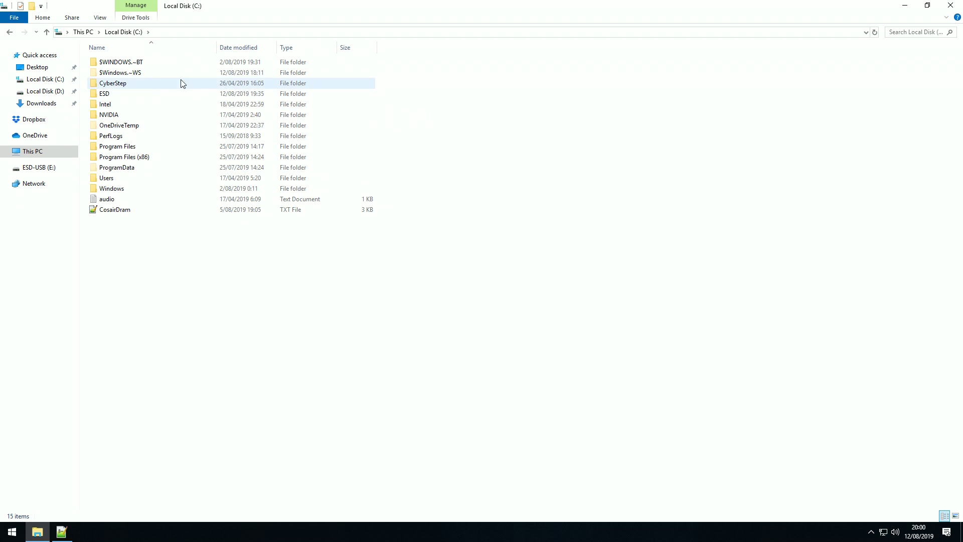
pyautogui.click(147, 74)
pyautogui.hotkey('shift', 'Up')
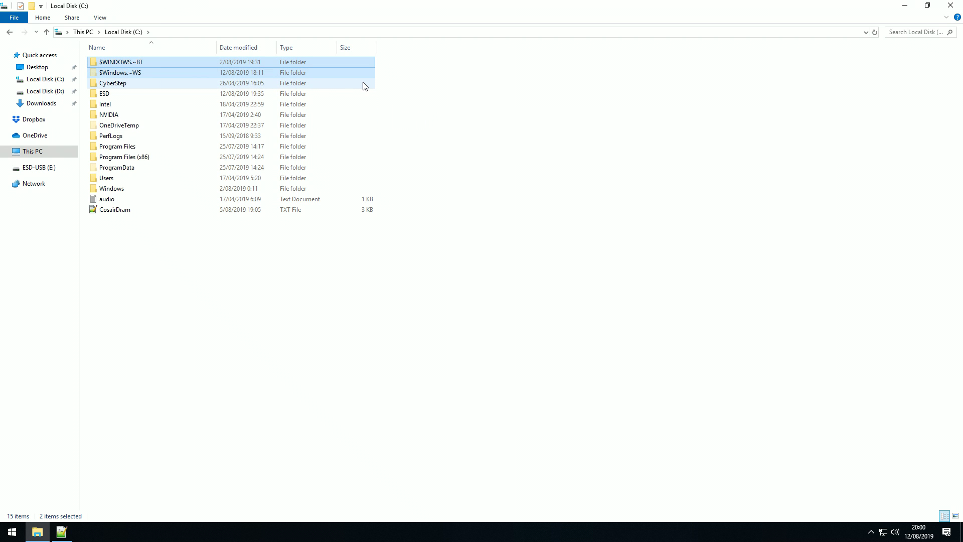
pyautogui.press('Delete')
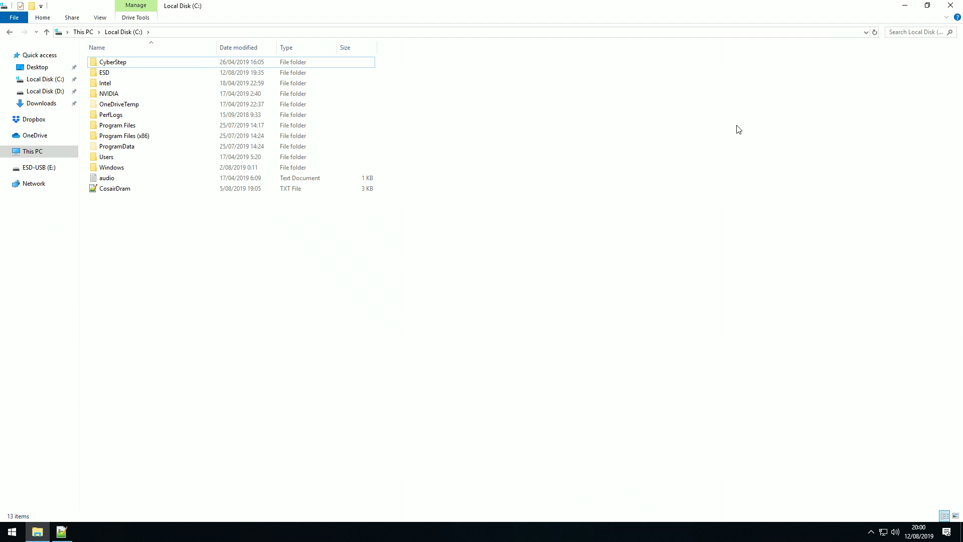
pyautogui.click(947, 7)
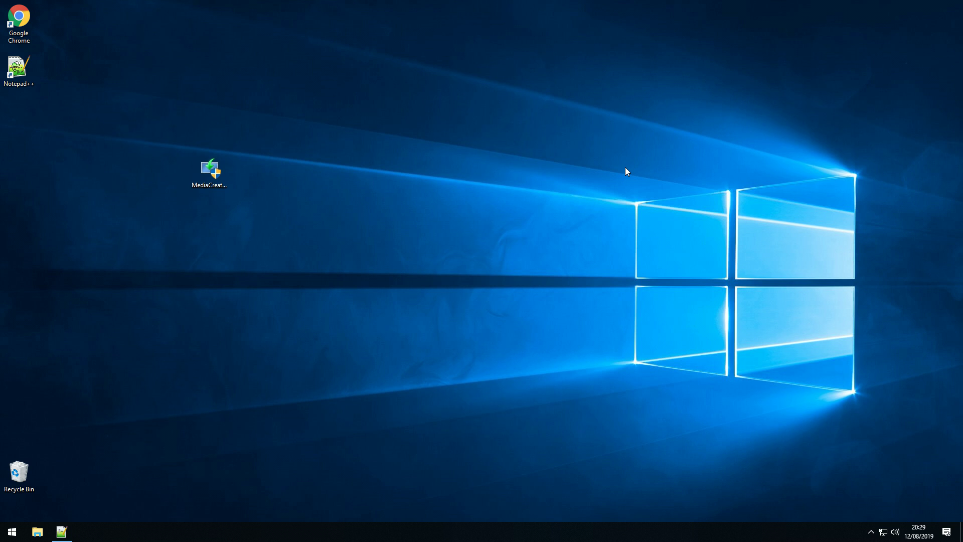
# Step: Launch Command Prompt as administrator from Start and approve the UAC prompt
pyautogui.press('super')
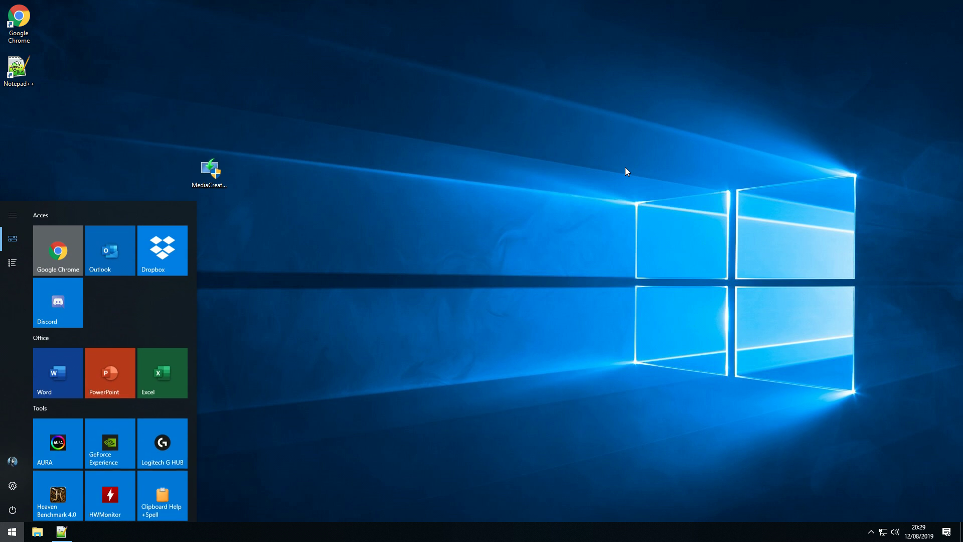
pyautogui.write('cmd')
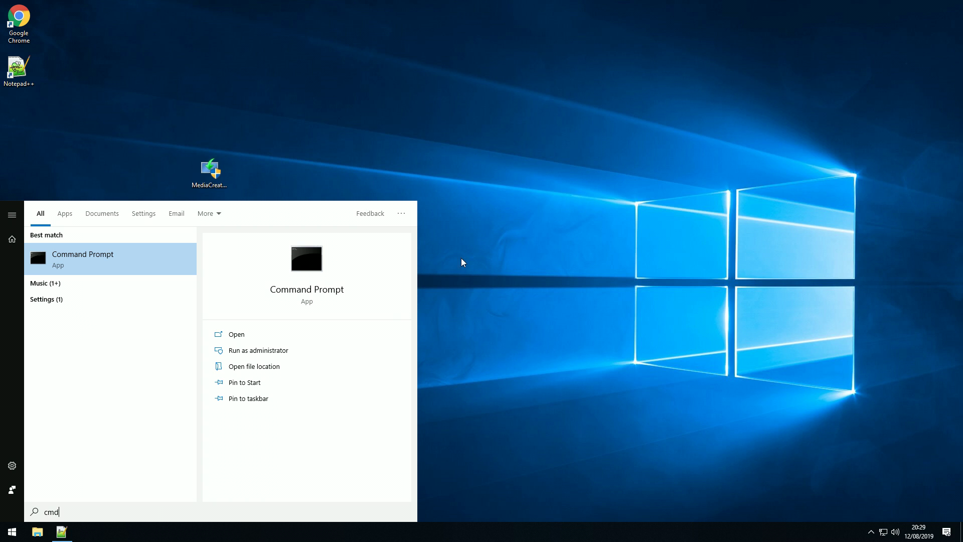
pyautogui.click(285, 349)
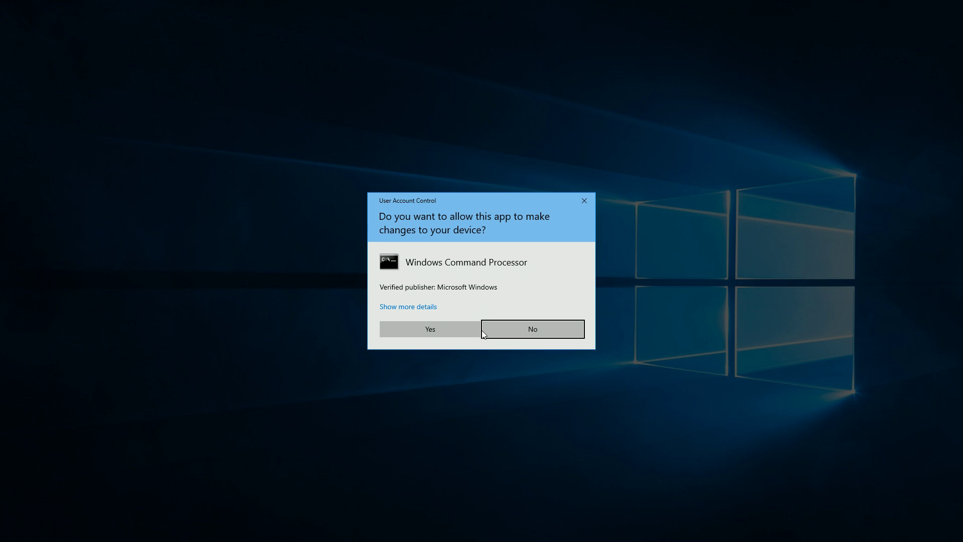
pyautogui.click(450, 332)
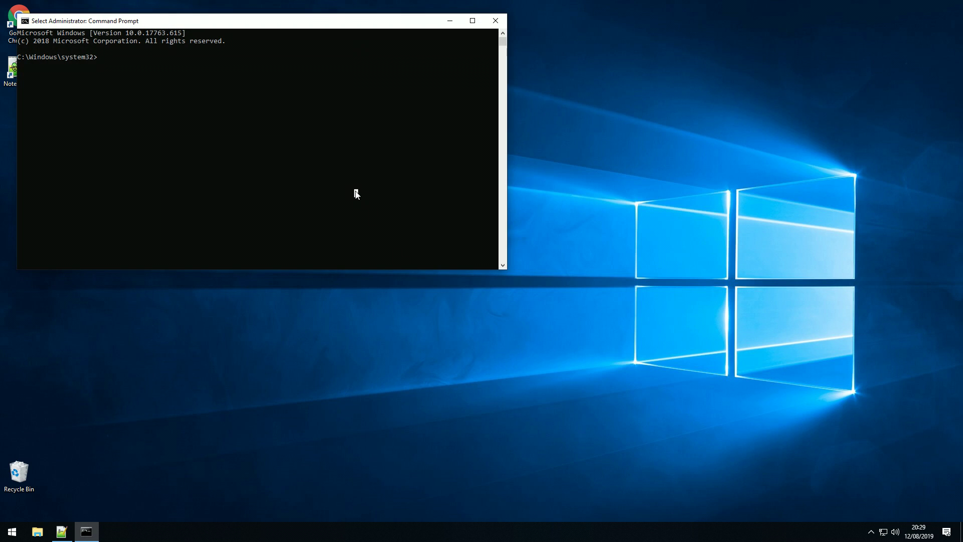
pyautogui.write('diskpart')
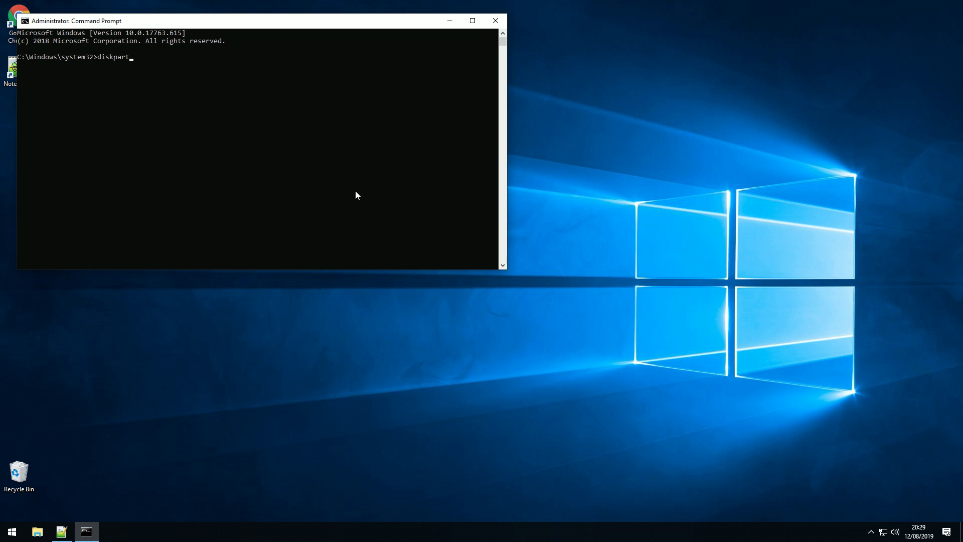
# Step: Start DiskPart, list the three disks, and select the 14 GB Disk 2
pyautogui.press('Return')
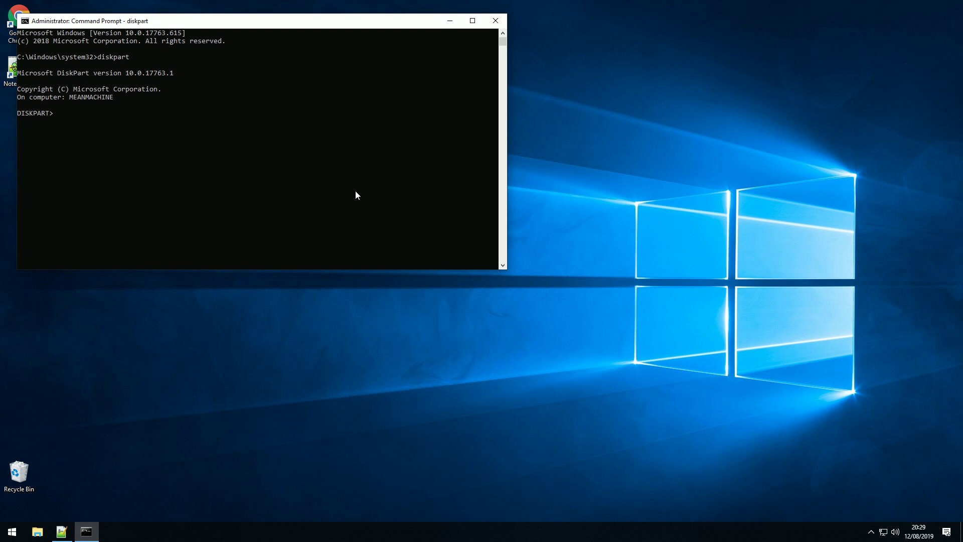
pyautogui.write('list disk')
pyautogui.press('Return')
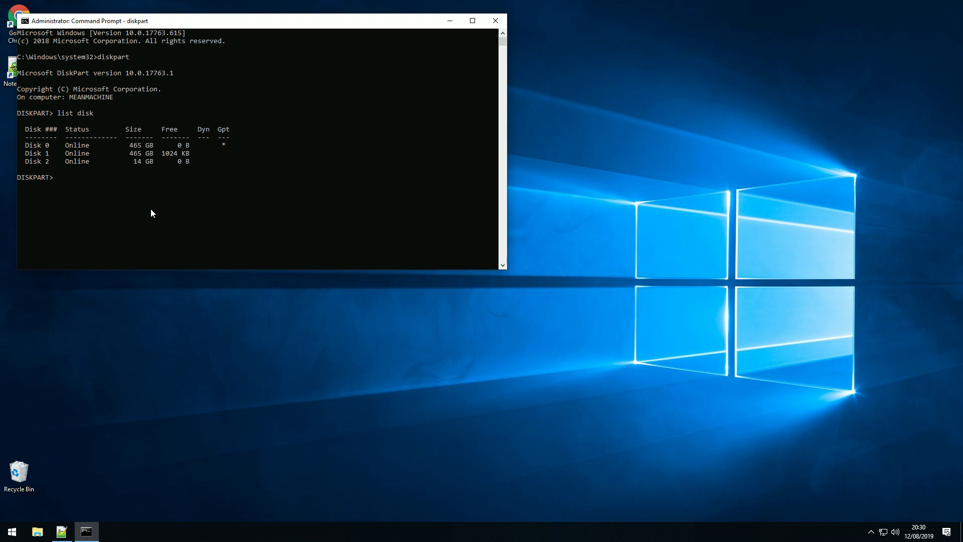
pyautogui.moveTo(123, 163); pyautogui.dragTo(150, 167)
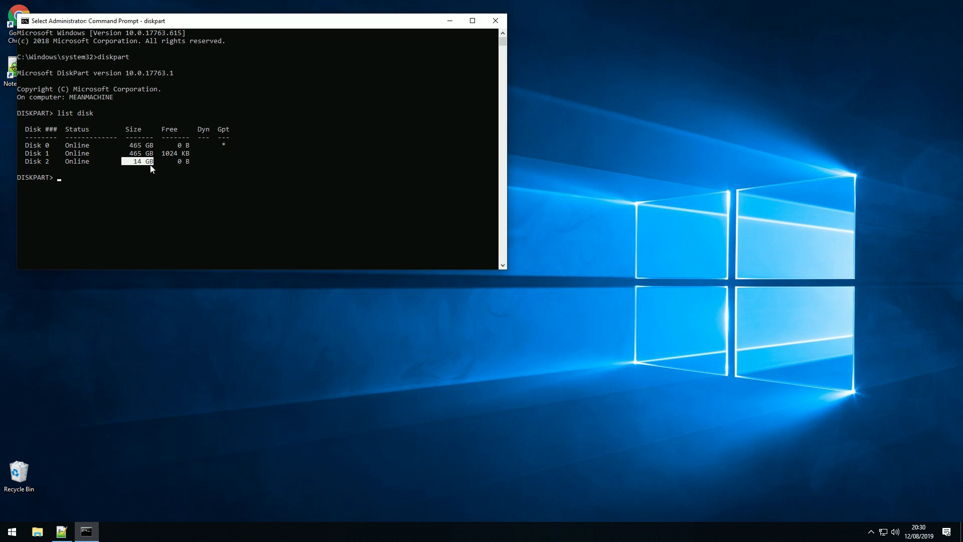
pyautogui.click(147, 167)
pyautogui.moveTo(24, 162); pyautogui.dragTo(49, 165)
pyautogui.click(79, 178)
pyautogui.press('Escape')
pyautogui.write('select disk')
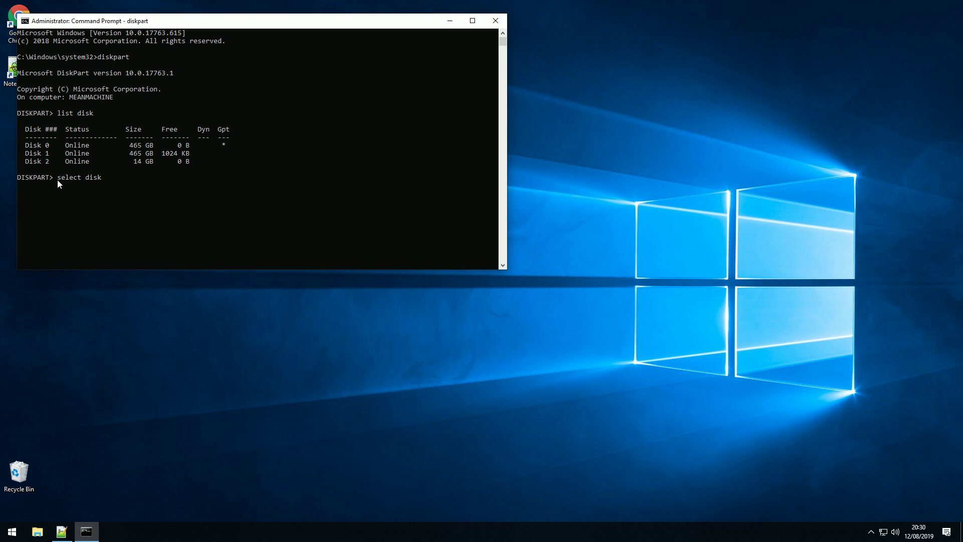
pyautogui.write(' 2')
pyautogui.press('Return')
pyautogui.write('clean')
# Step: Clean Disk 2, convert it to MBR, and create a primary partition
pyautogui.press('Return')
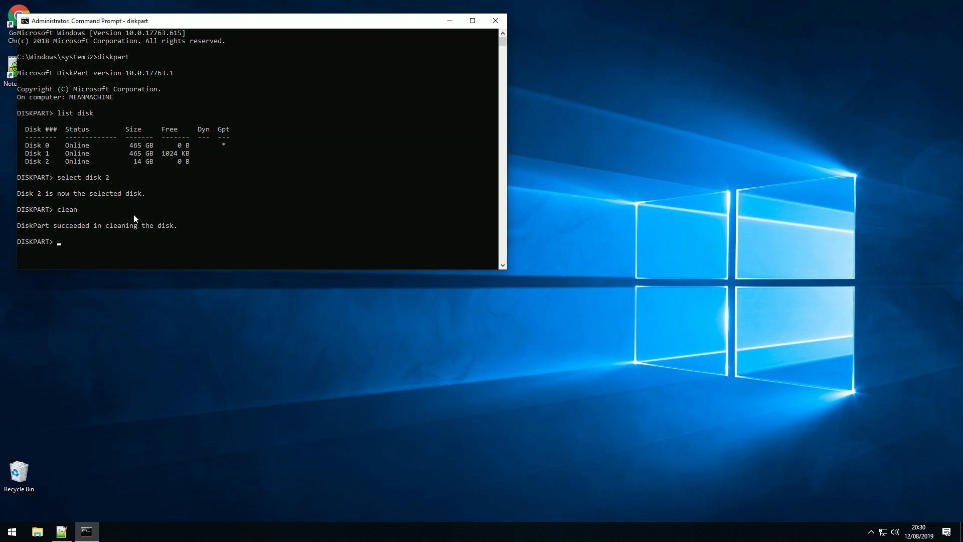
pyautogui.write('con')
pyautogui.write('vert mbr')
pyautogui.press('Return')
pyautogui.write('create ')
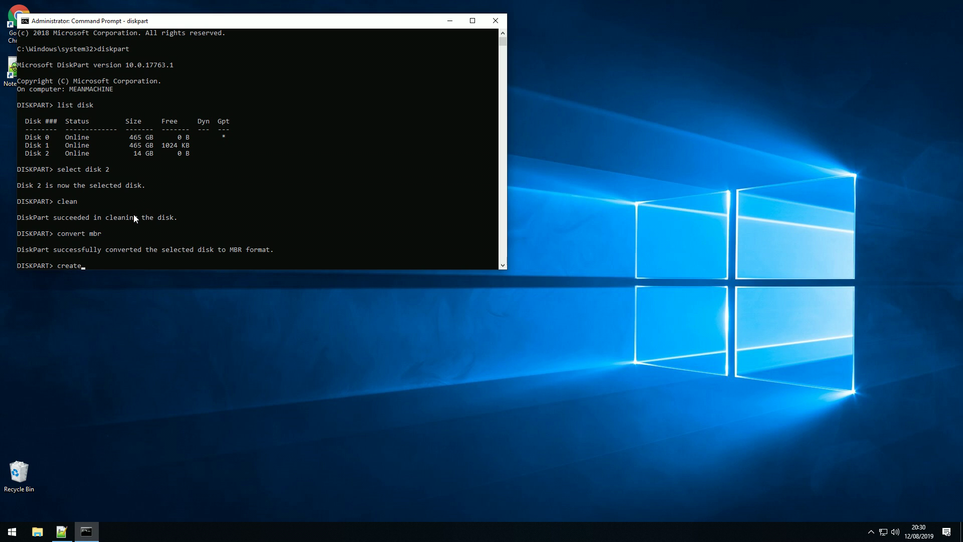
pyautogui.write('partition primar')
pyautogui.write('y')
pyautogui.press('Return')
pyautogui.write('format fs=fat')
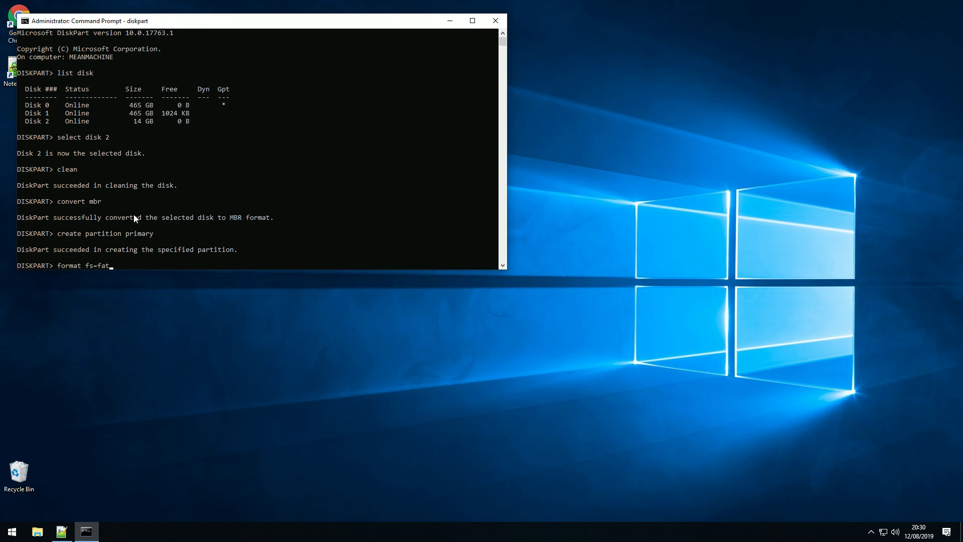
pyautogui.write('32')
pyautogui.write(' qi')
# Step: Quick-format the new partition as FAT32, mark it active, and assign a drive letter
pyautogui.press('BackSpace')
pyautogui.write('uic')
pyautogui.write('k')
pyautogui.press('Return')
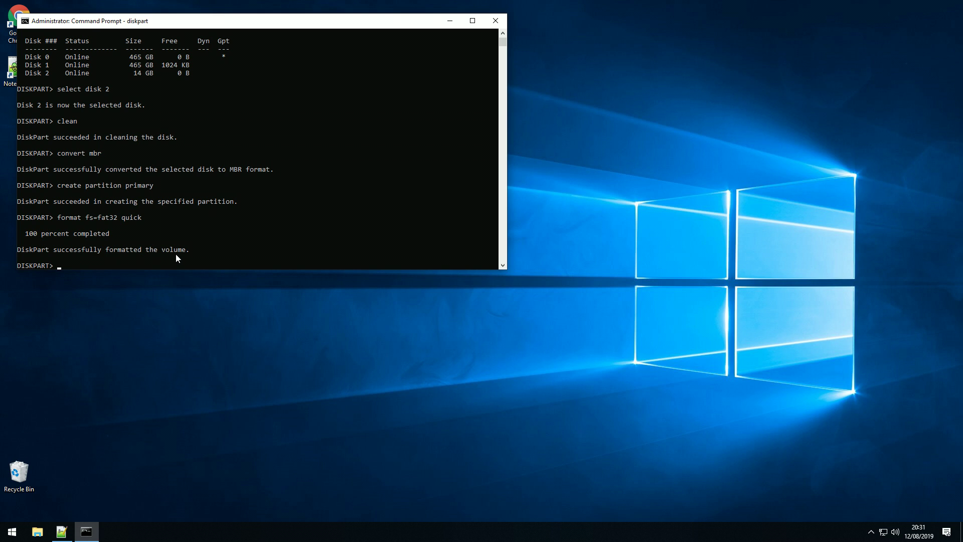
pyautogui.write('active')
pyautogui.press('Return')
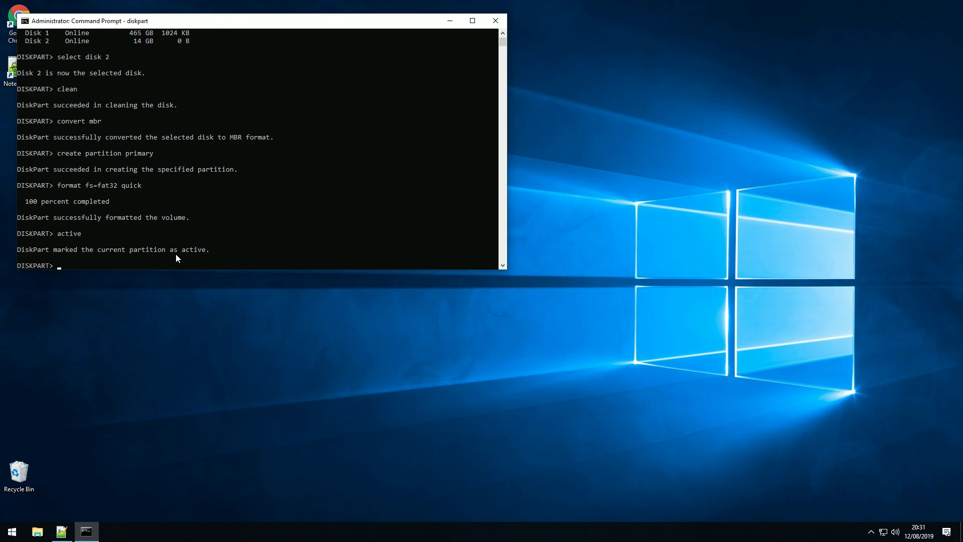
pyautogui.write('assign')
pyautogui.press('Return')
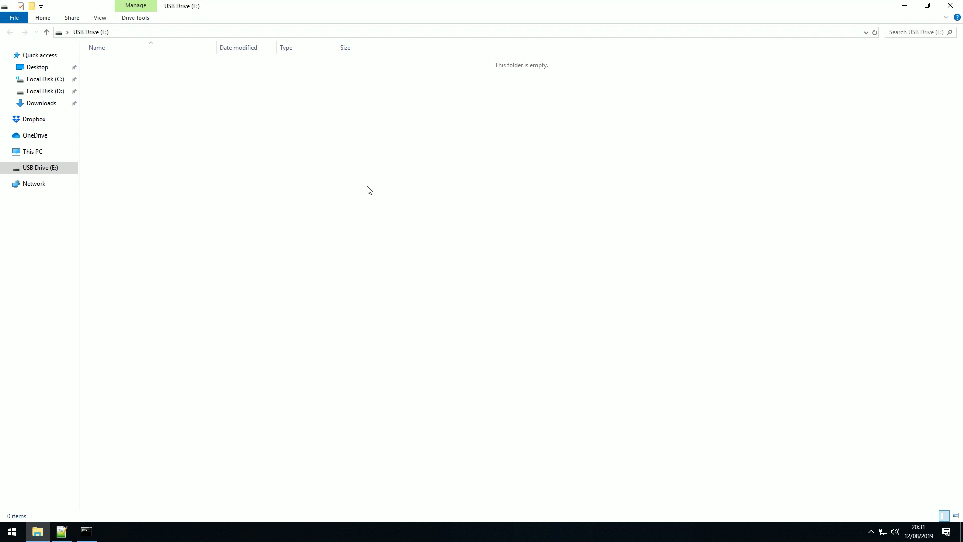
# Step: Close the empty USB Drive (E:) window and the Command Prompt window
pyautogui.click(950, 6)
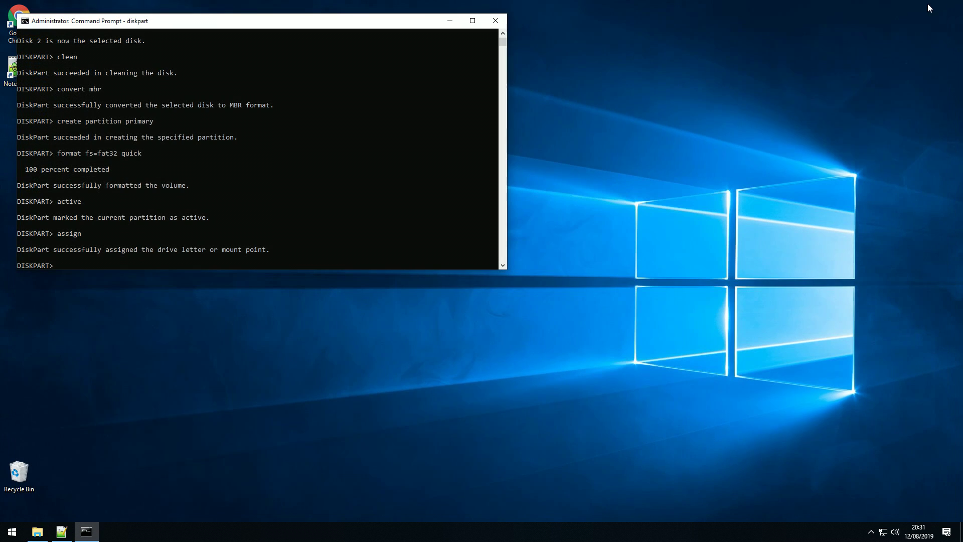
pyautogui.click(496, 21)
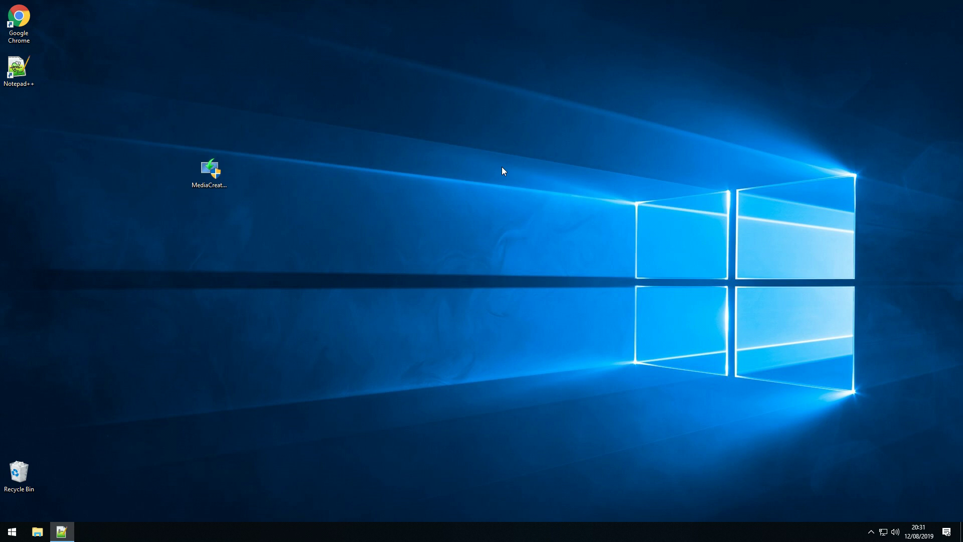